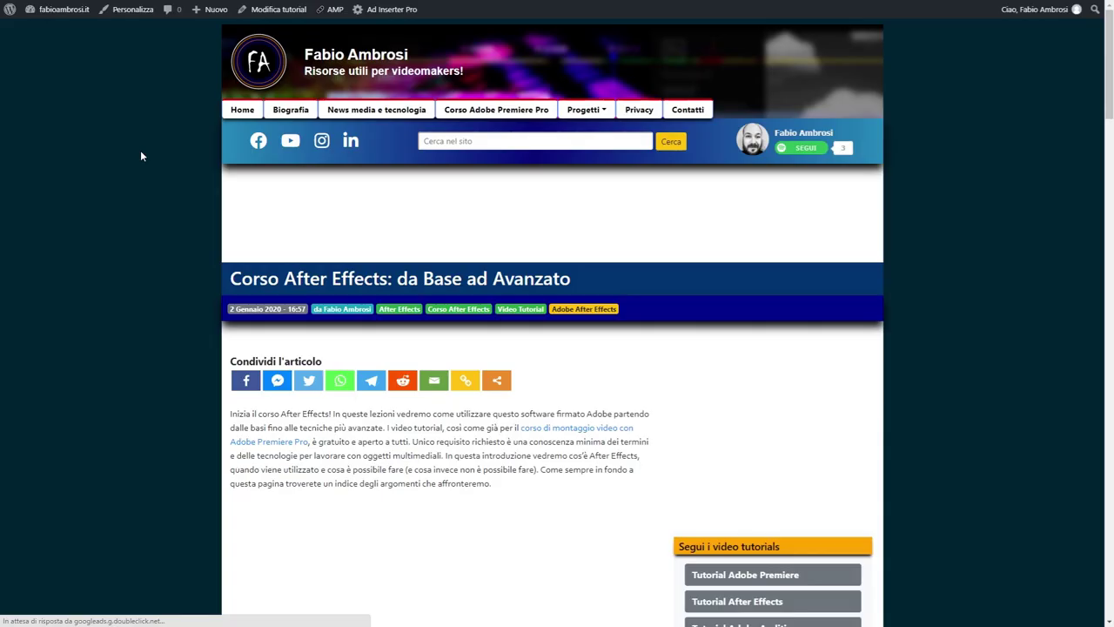
- Scroll to the 'Corso Adobe After Effects: modulo Base' index and highlight lessons 1 through 25
scroll(151, 160, down, 3)
scroll(150, 160, down, 3)
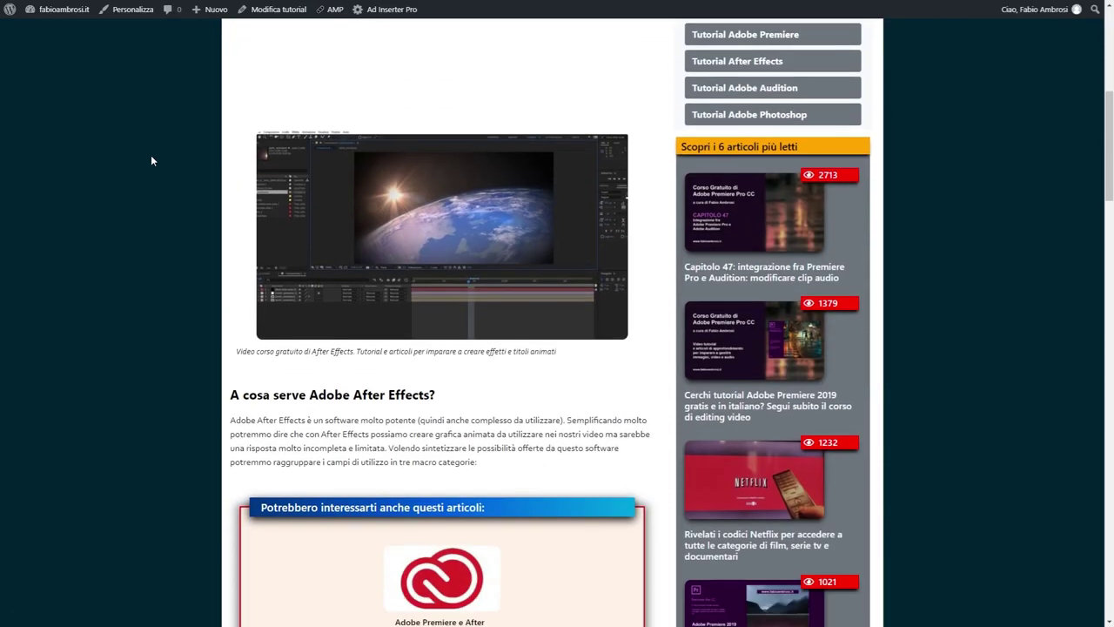
scroll(150, 160, down, 3)
scroll(151, 160, down, 4)
scroll(151, 161, down, 4)
scroll(151, 160, down, 3)
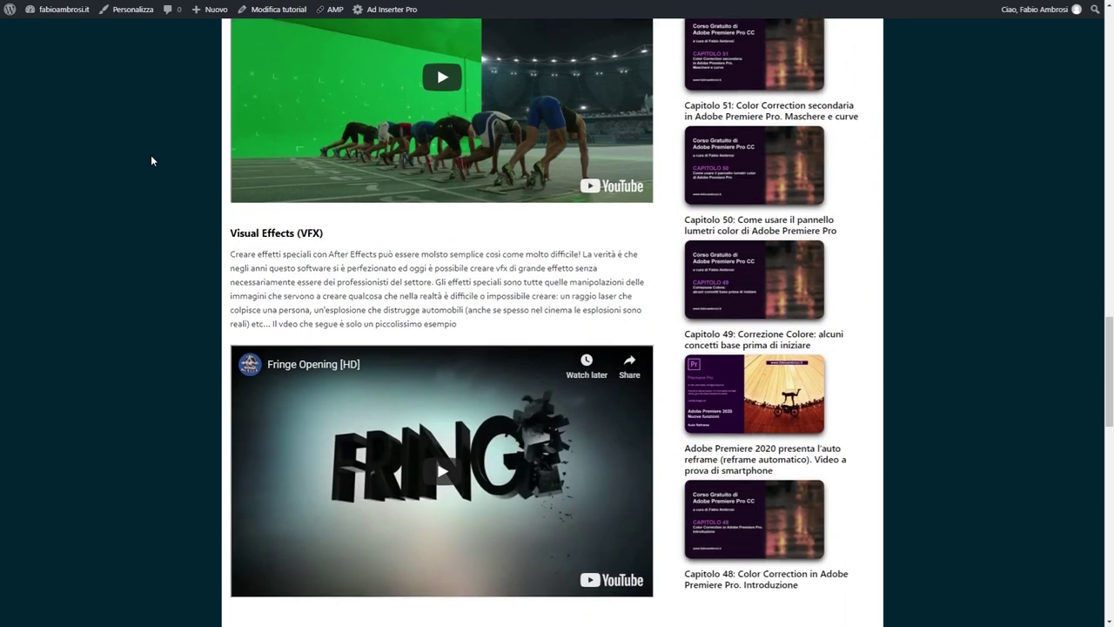
scroll(151, 160, down, 5)
scroll(151, 160, down, 4)
scroll(151, 160, down, 2)
scroll(150, 160, up, 1)
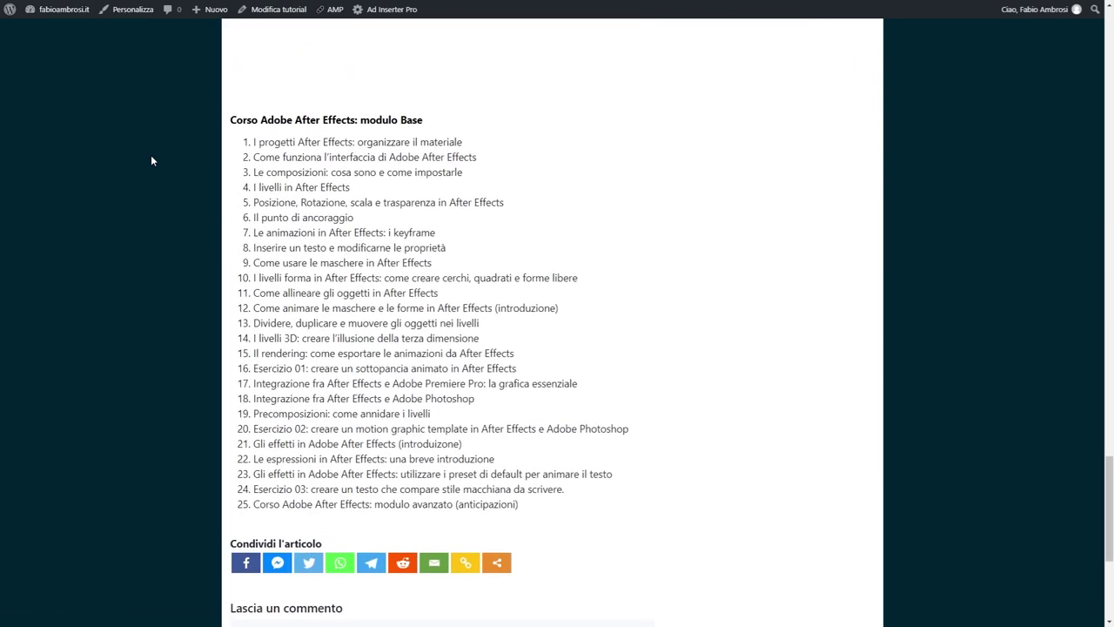
mouse_move(256, 141)
mouse_down()
mouse_move(246, 142)
mouse_move(567, 510)
mouse_up()
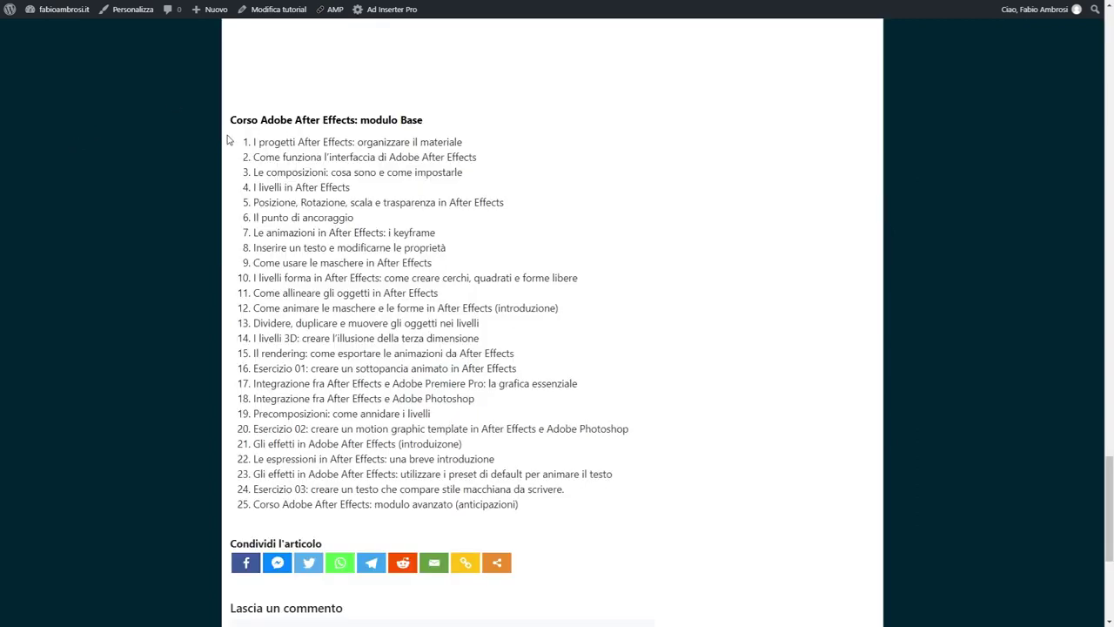
drag(228, 137, 566, 505)
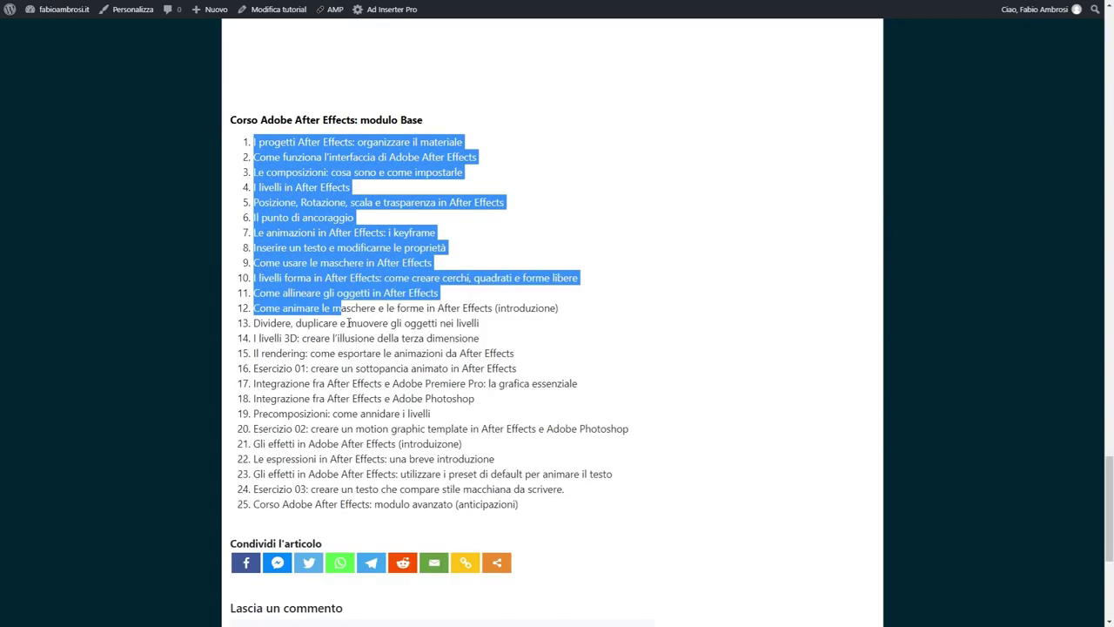
- Clear the page selection, scroll through the channel's Uploads row and Premiere 2019 playlists, then return to the top
click(567, 509)
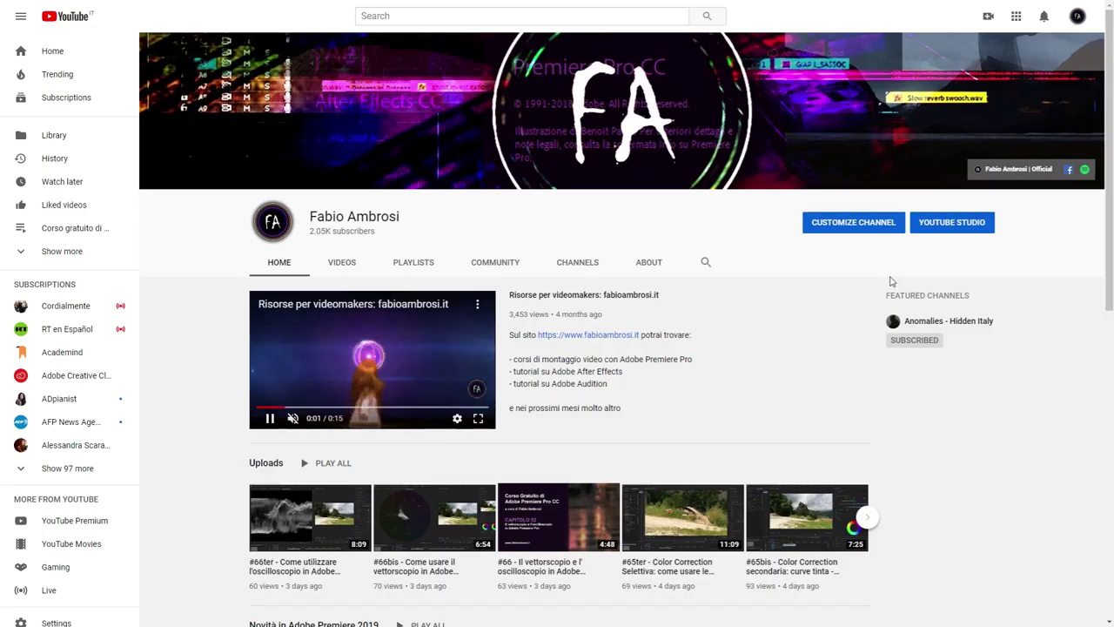
scroll(879, 288, down, 4)
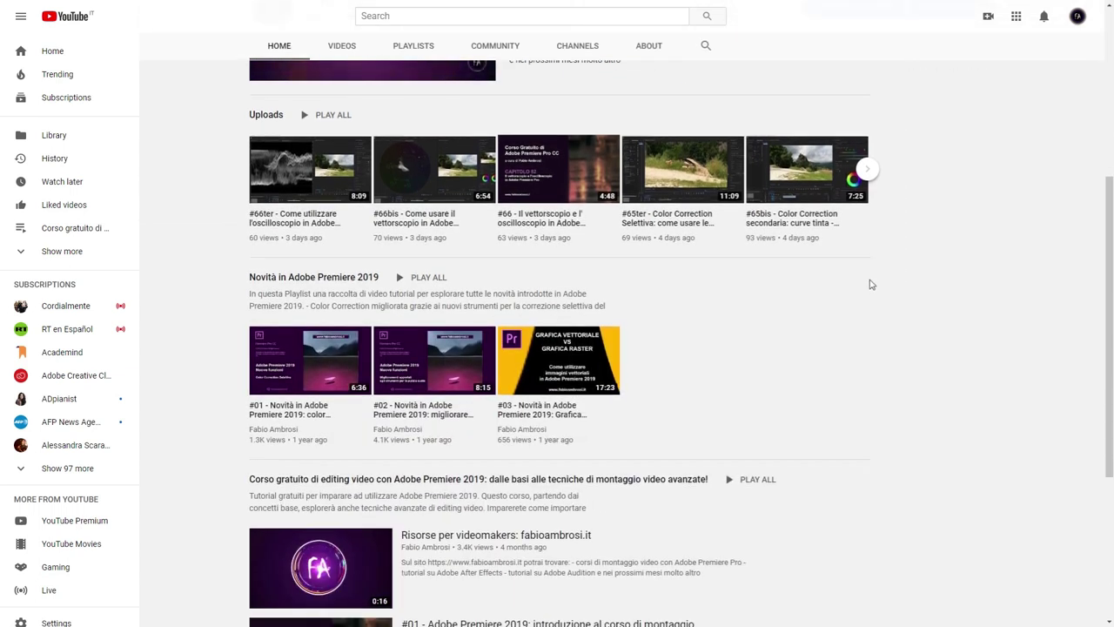
scroll(848, 290, down, 2)
scroll(849, 292, down, 1)
scroll(849, 291, up, 5)
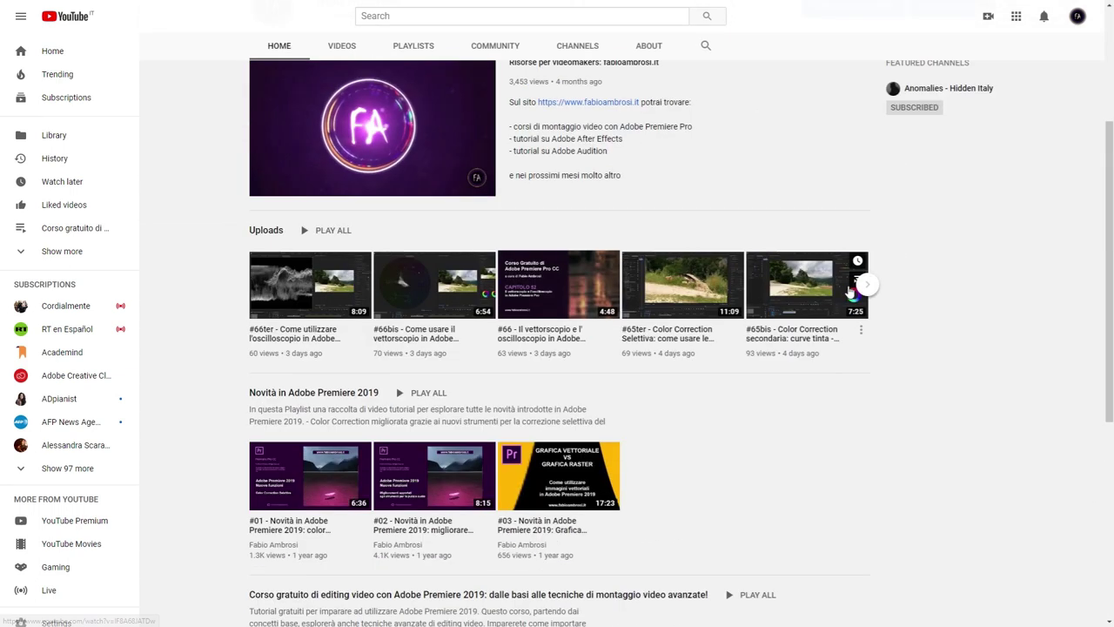
scroll(847, 289, up, 3)
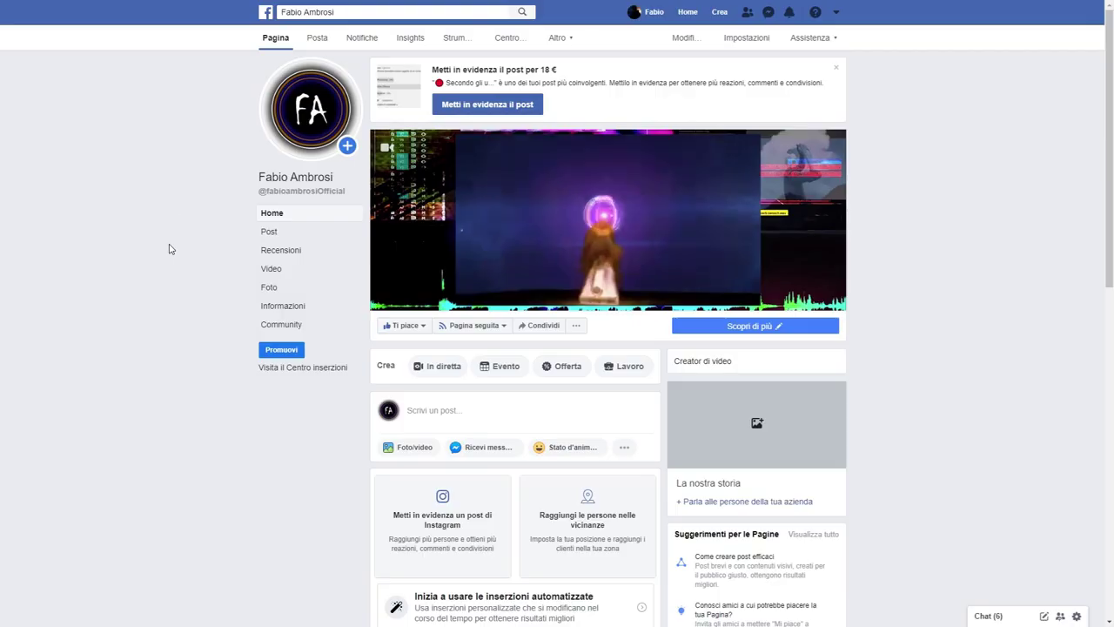
- Highlight the searched page name in the Facebook search box
drag(335, 179, 205, 182)
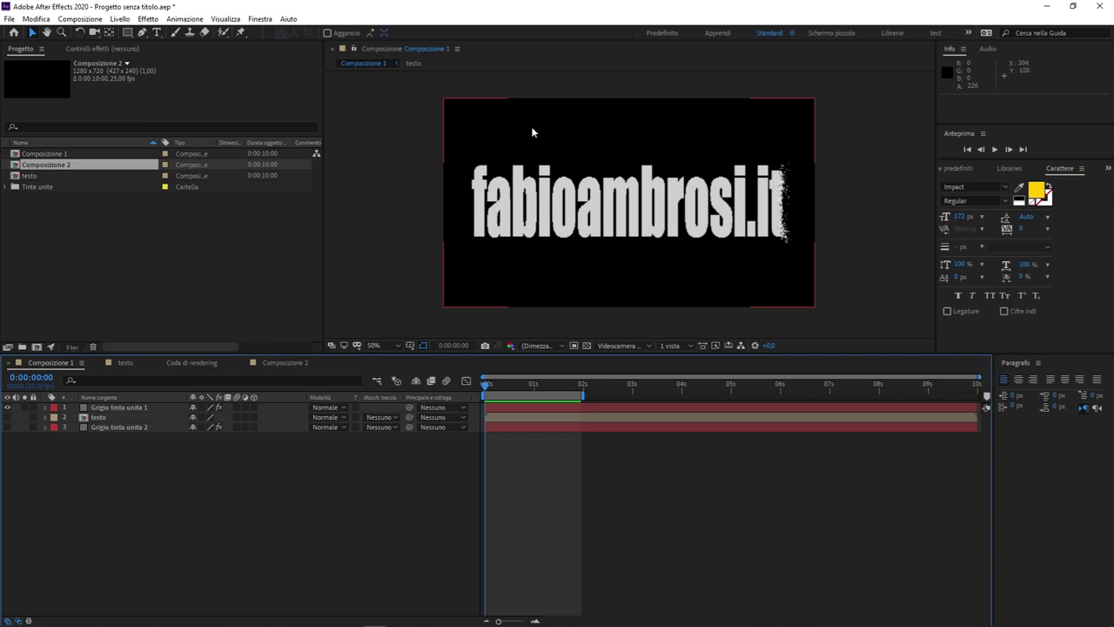
- Preview the fabioambrosi.it dispersal animation from the start, stop it, then switch to Composizione 2
click(520, 453)
click(512, 387)
drag(511, 386, 281, 580)
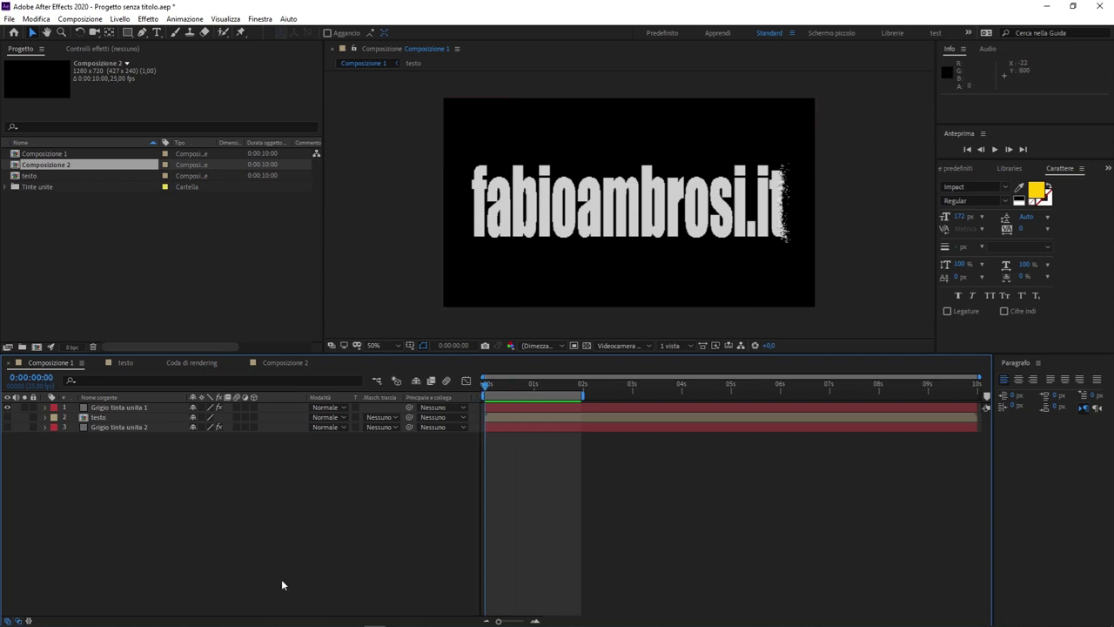
key(space)
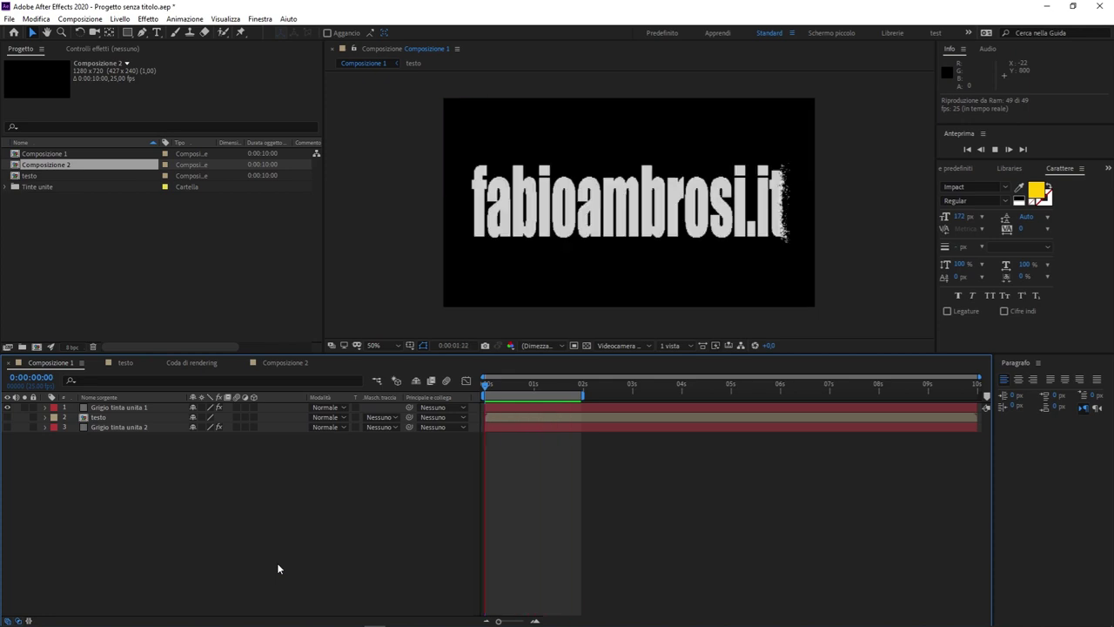
key(space)
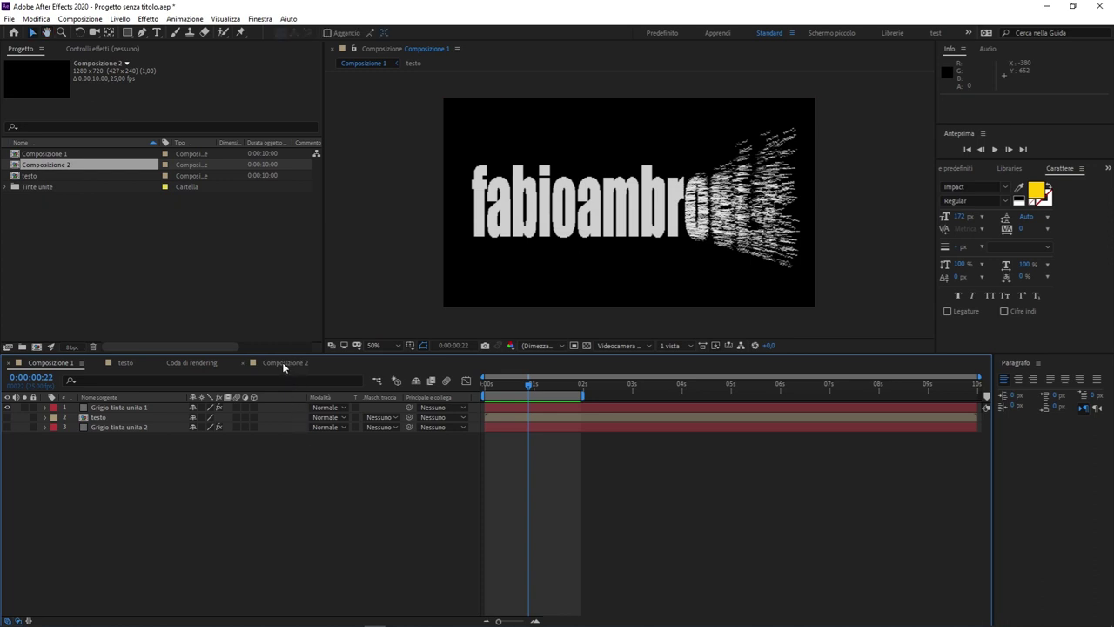
click(282, 362)
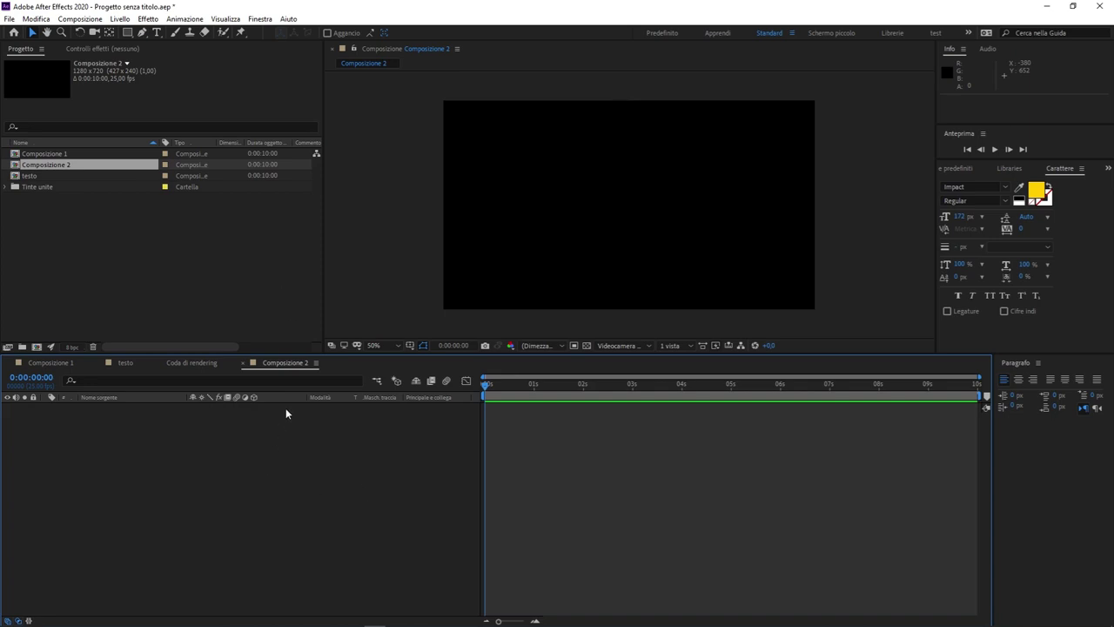
right_click(177, 211)
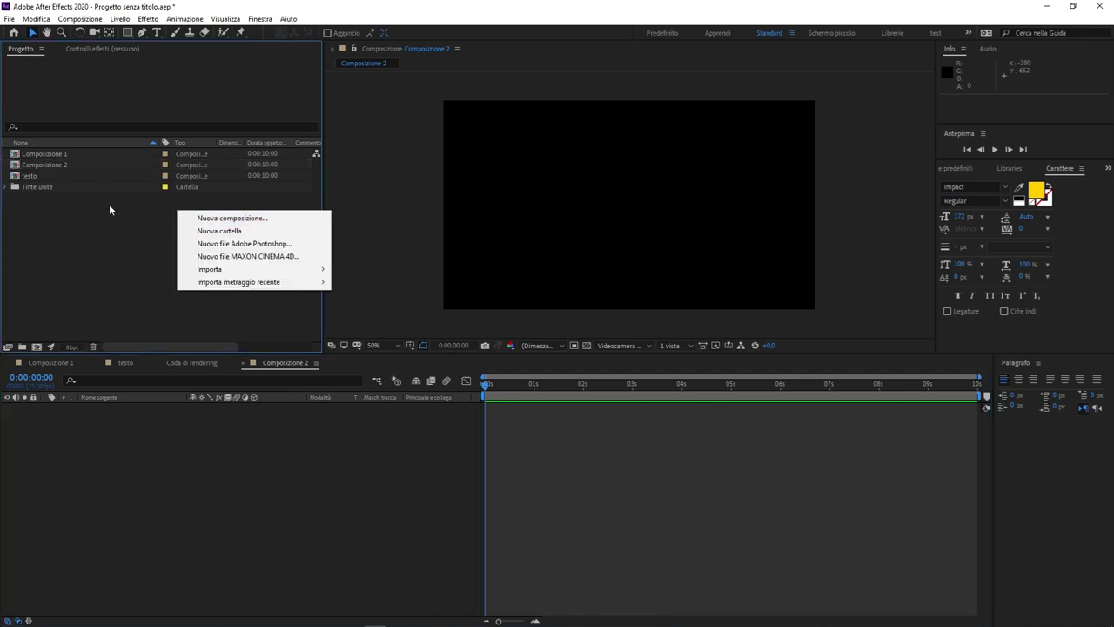
click(287, 218)
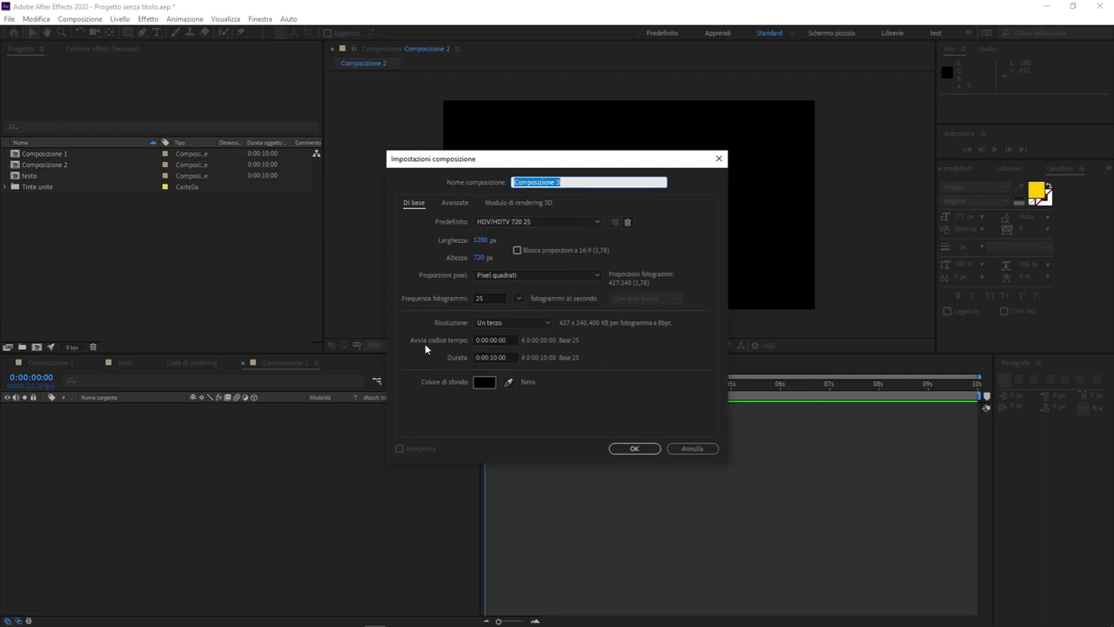
click(635, 449)
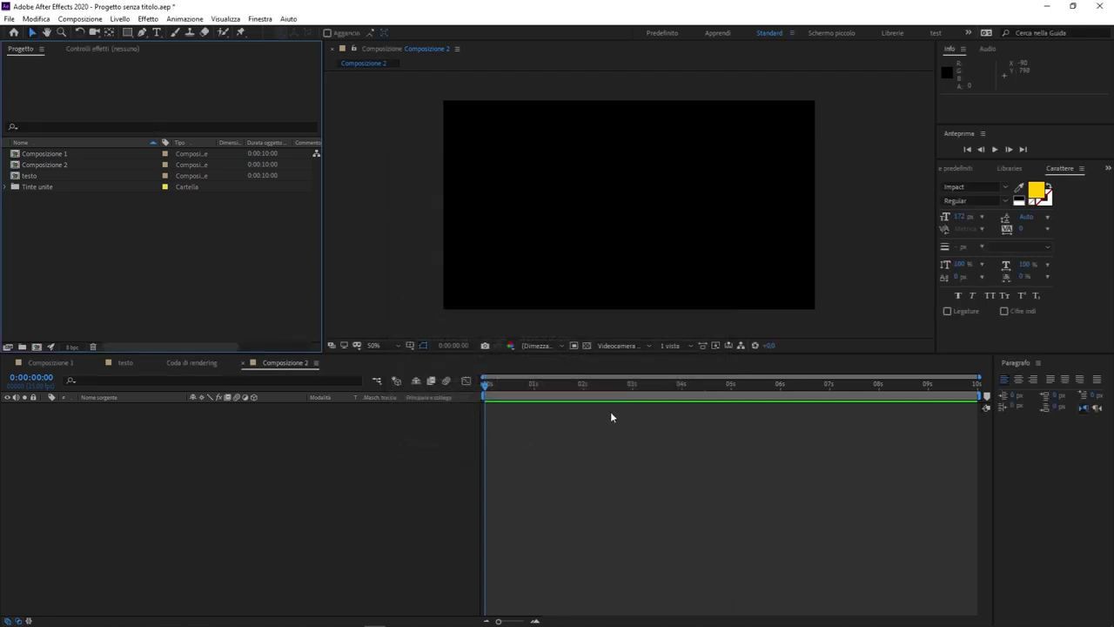
click(329, 513)
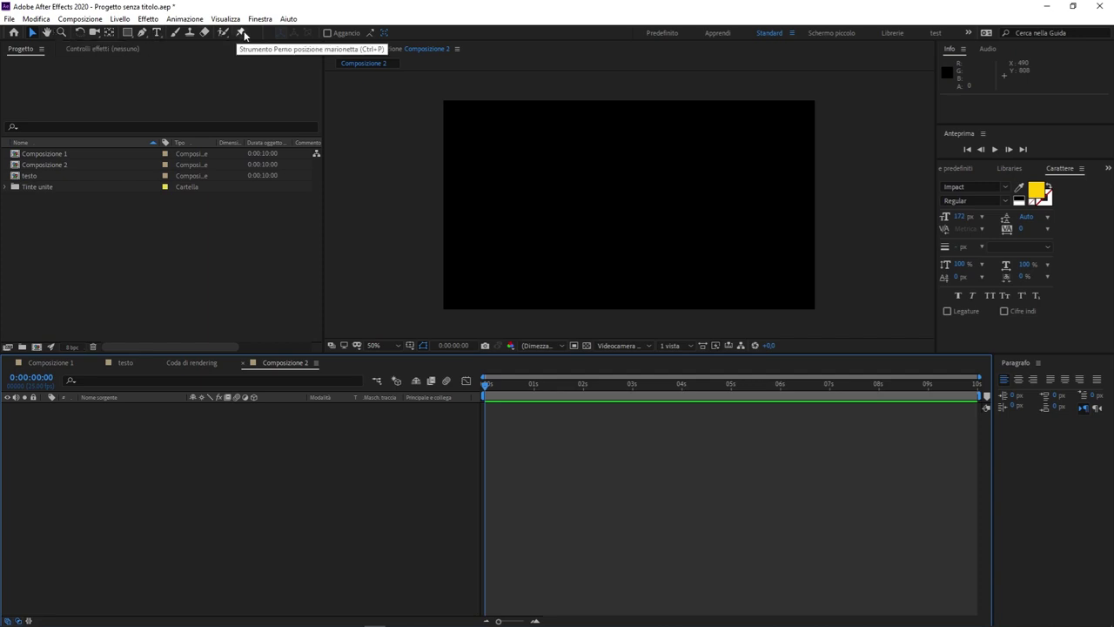
- Type a trial 'ciao a tutti' text layer in Composizione 2, then erase its text
click(156, 34)
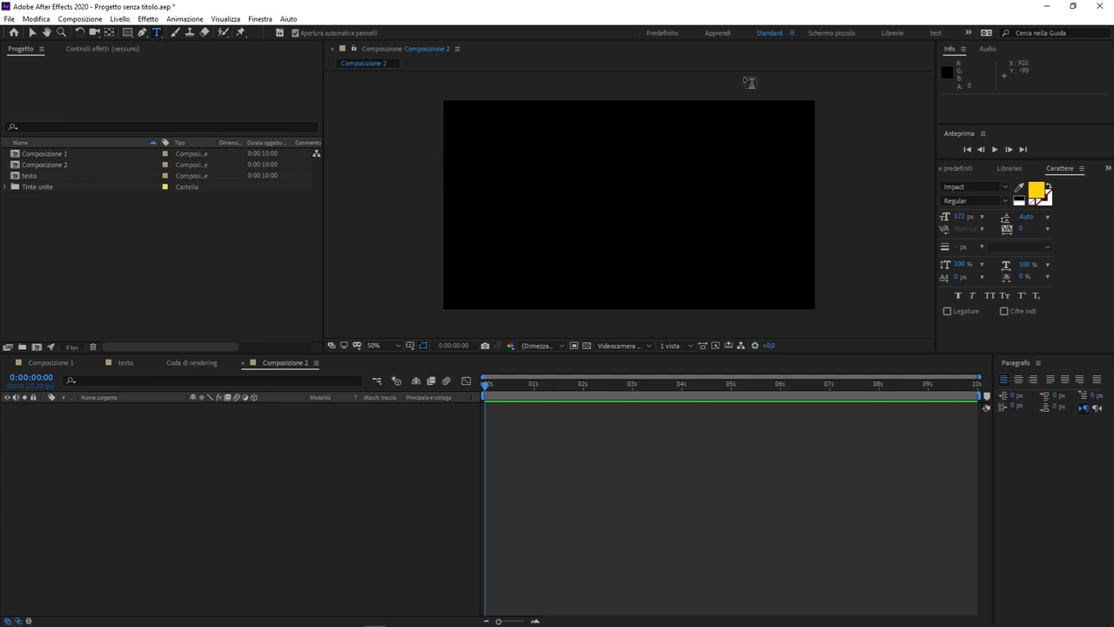
click(522, 209)
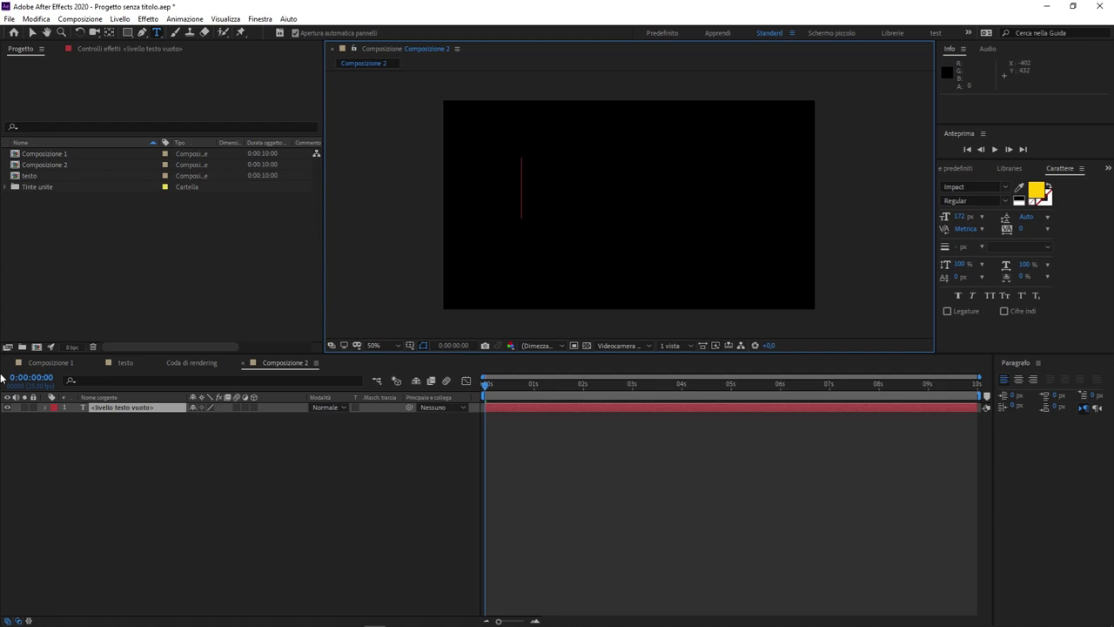
text(ciao a tu)
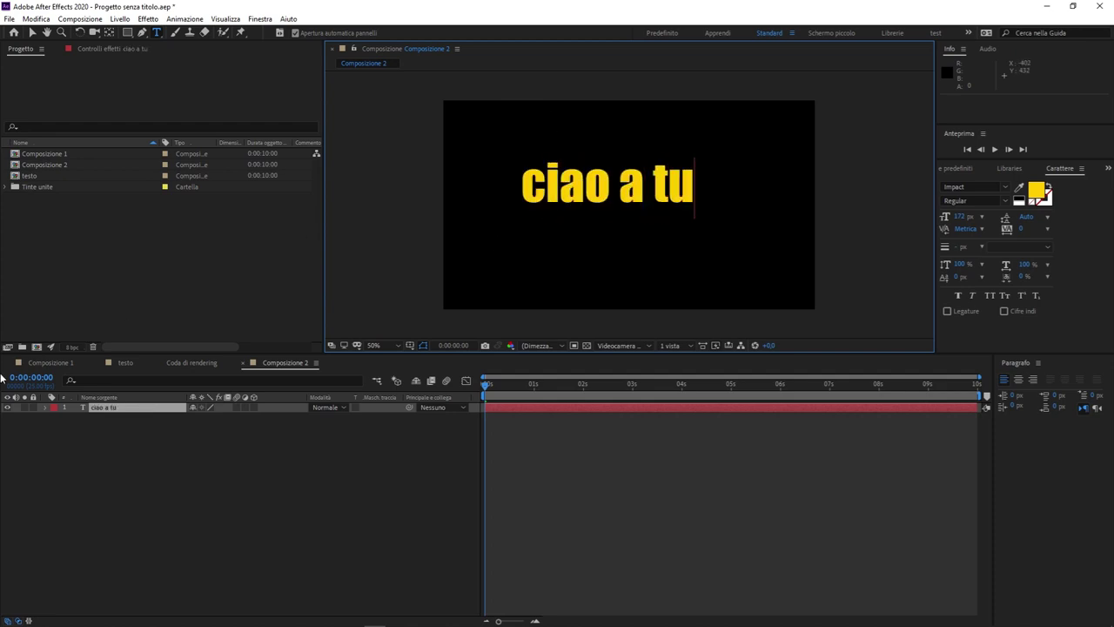
text(tti)
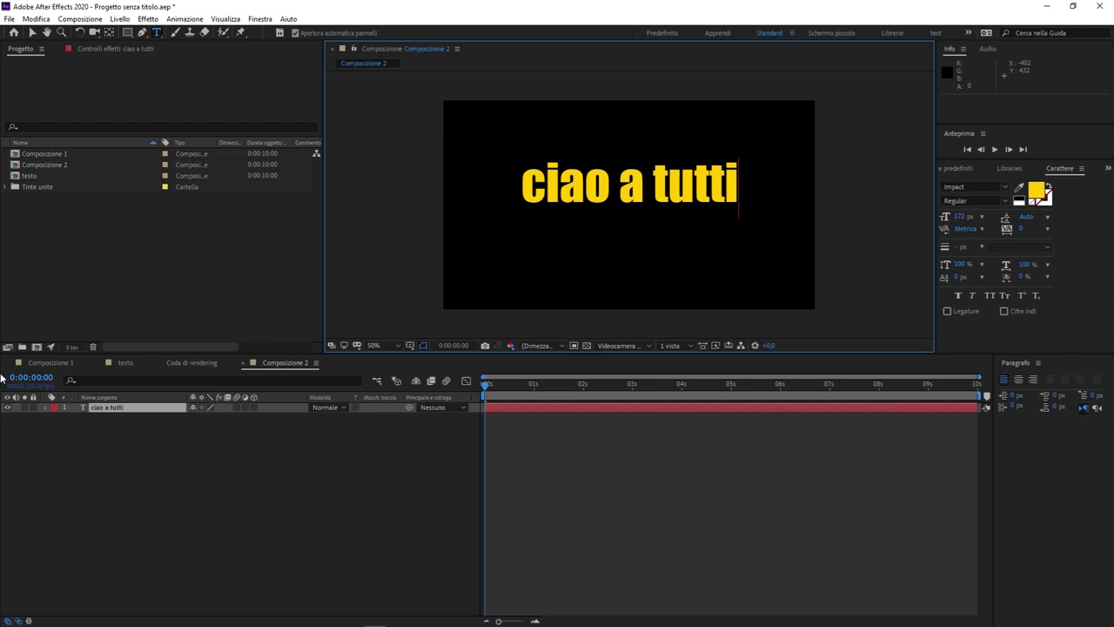
key(ctrl+a)
key(BackSpace)
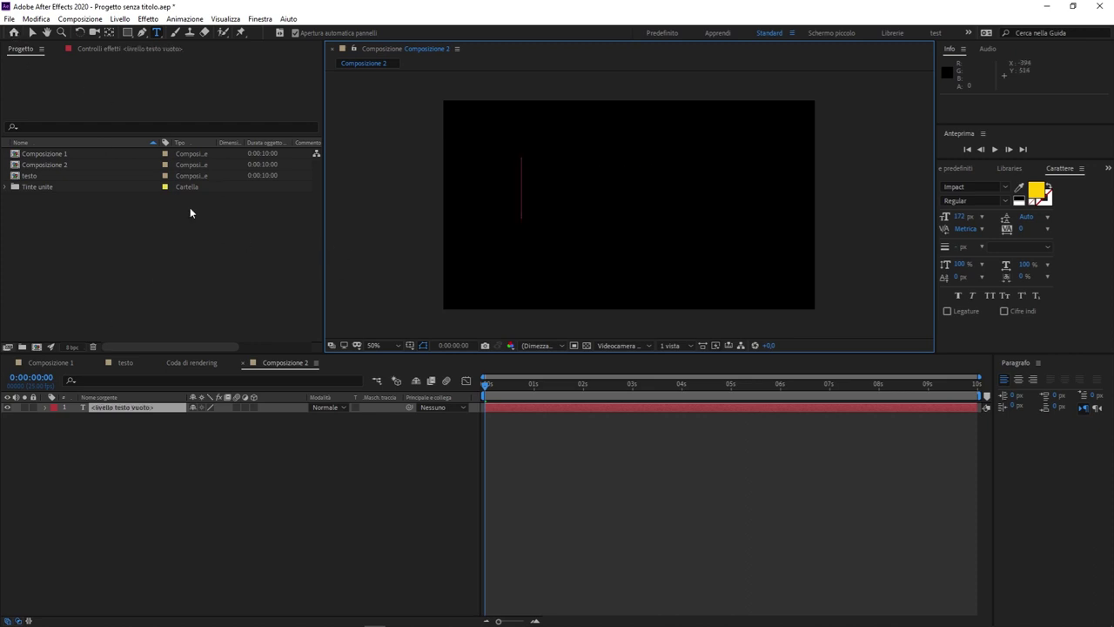
- Delete the leftover empty text layer, return to the Selection tool, then re-arm the Type tool with Ctrl+T
click(189, 209)
click(32, 33)
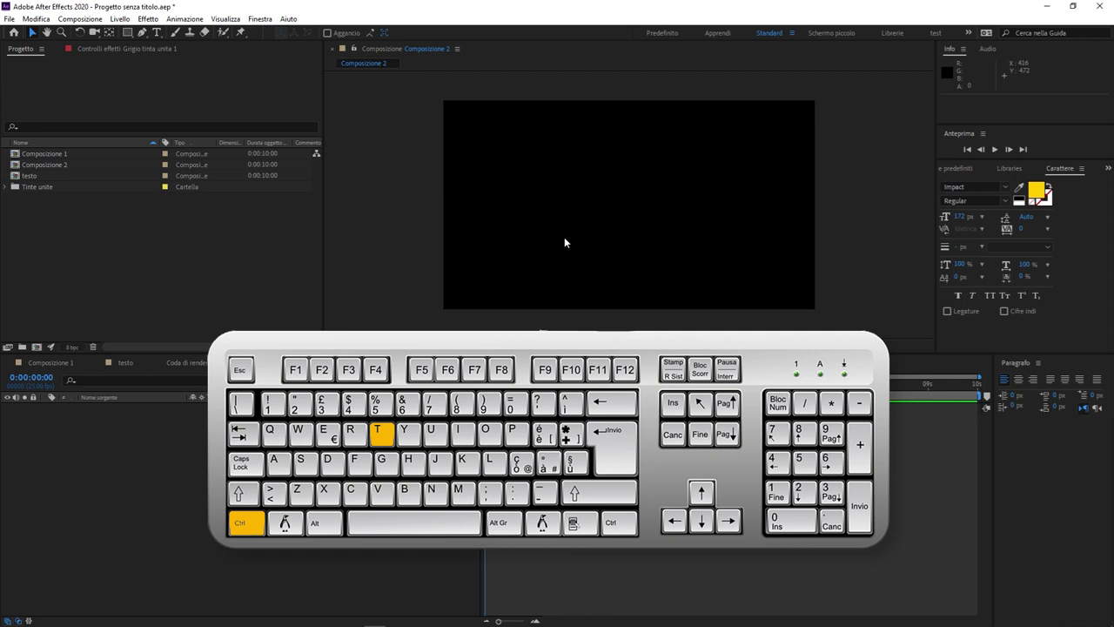
key(ctrl+t)
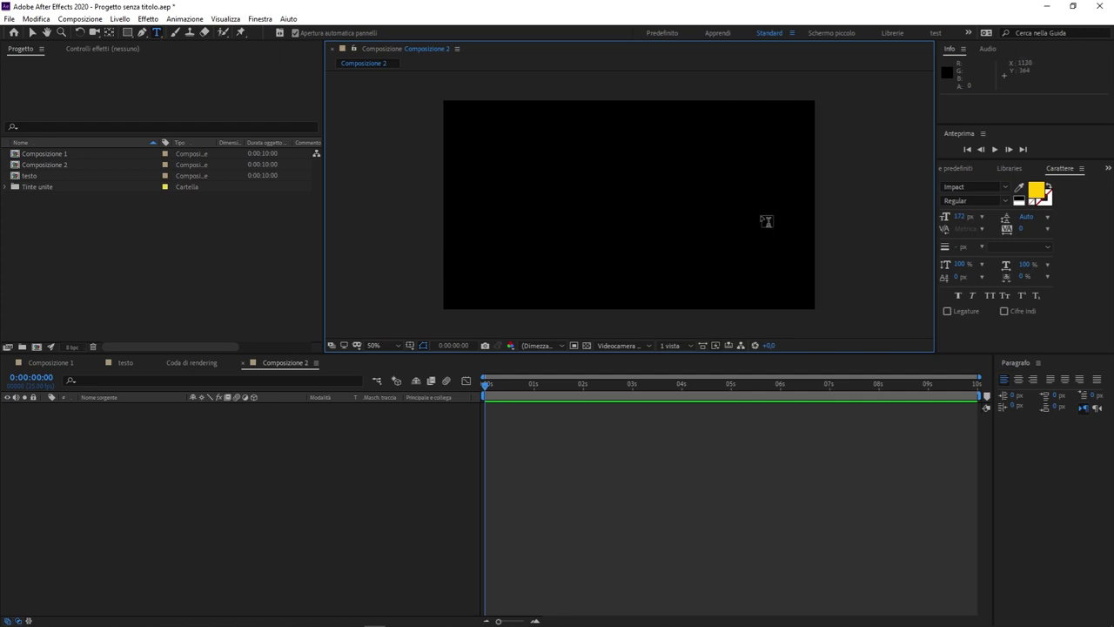
- Create the 'ciao a tutti' text layer, fixing a typo, then return to the Selection tool
click(514, 209)
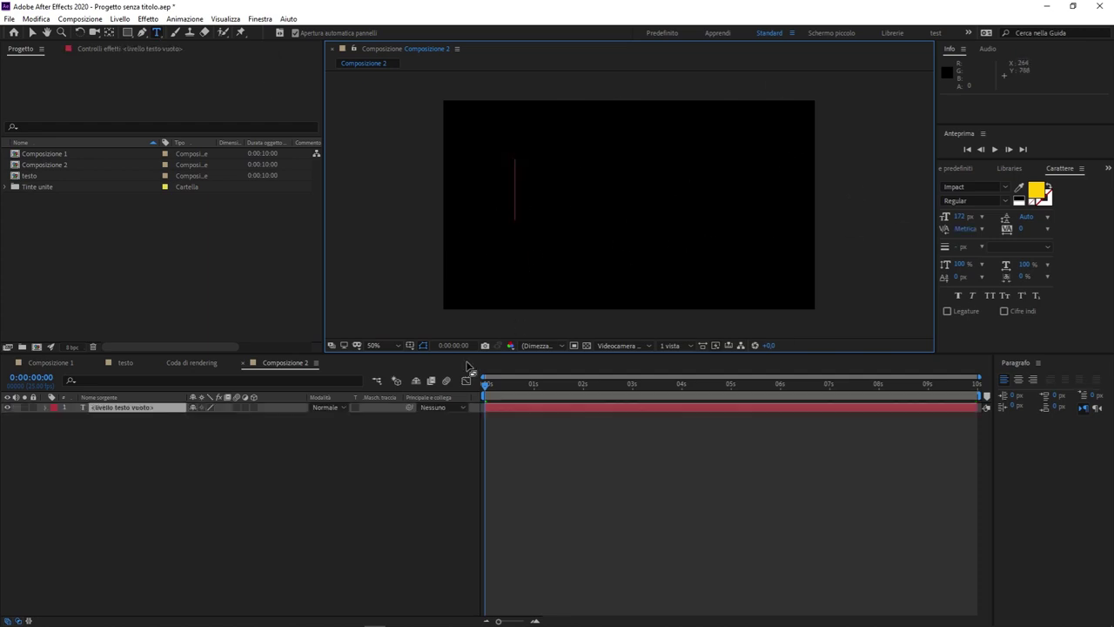
text(cia)
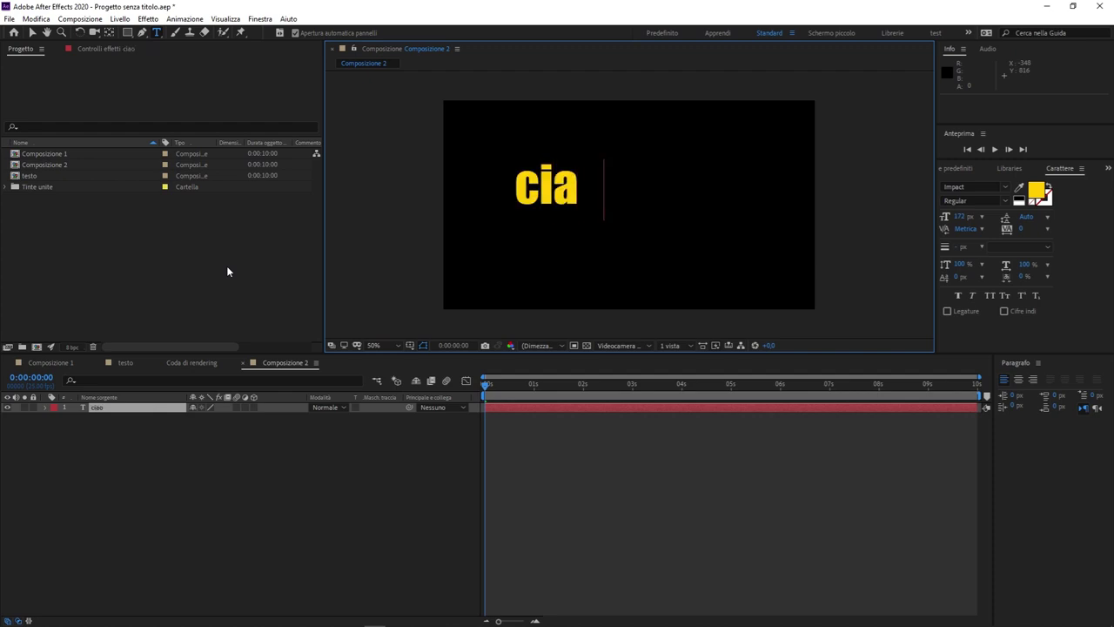
text(o aa)
key(BackSpace)
text(tutti)
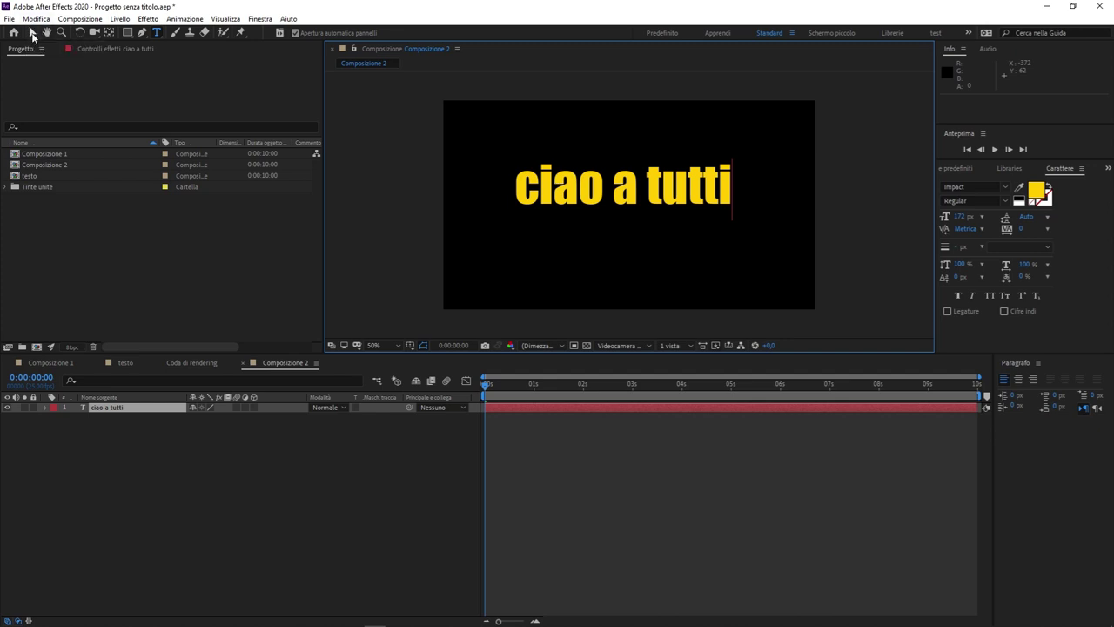
click(32, 32)
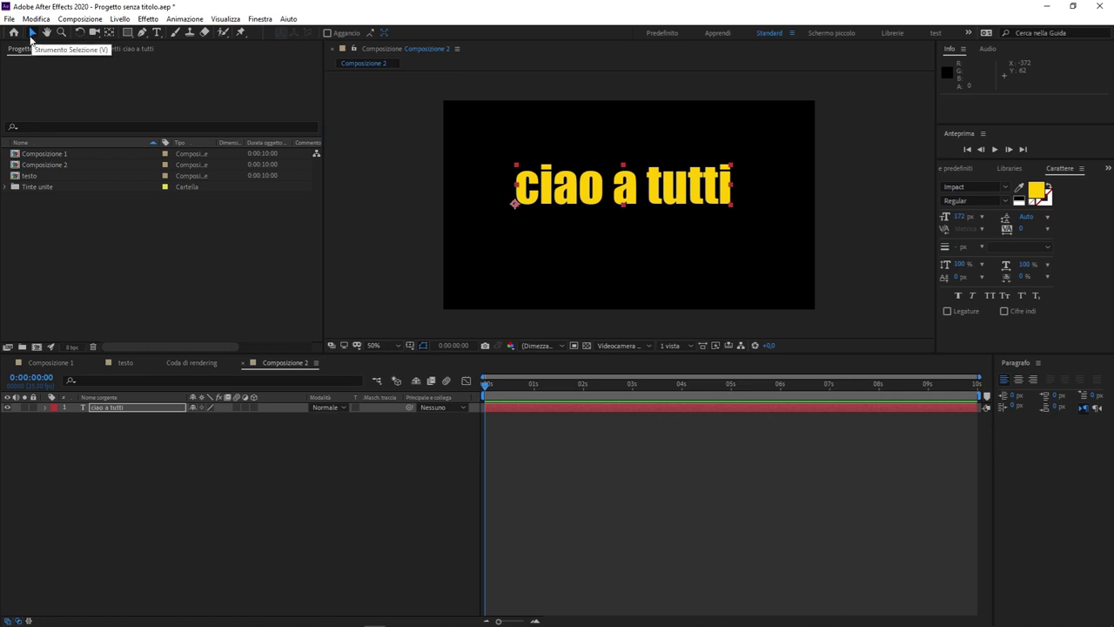
click(156, 32)
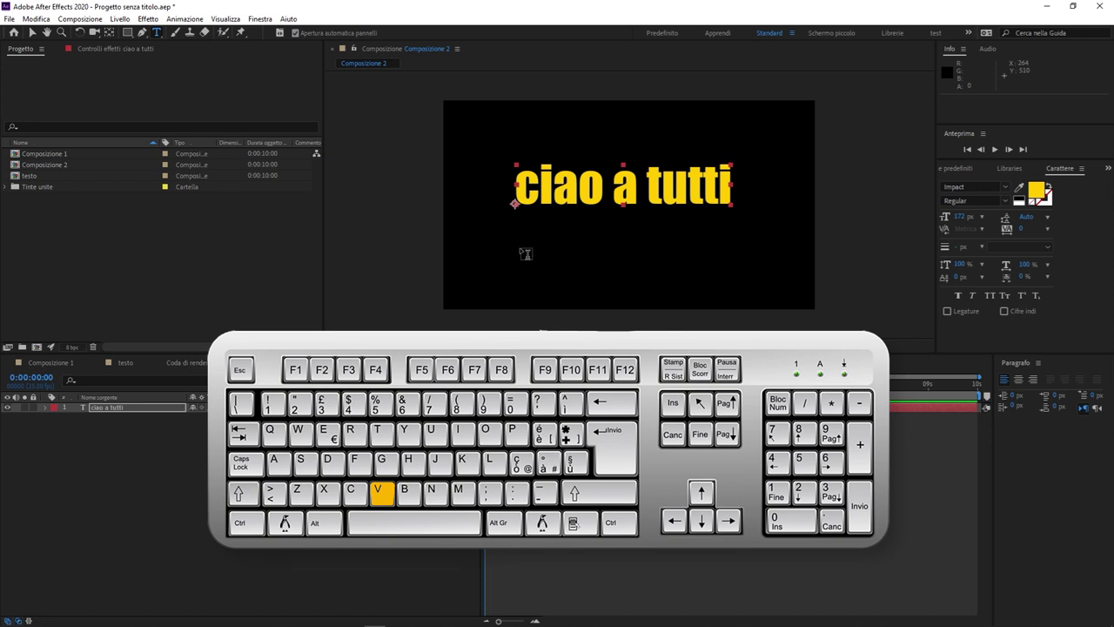
key(v)
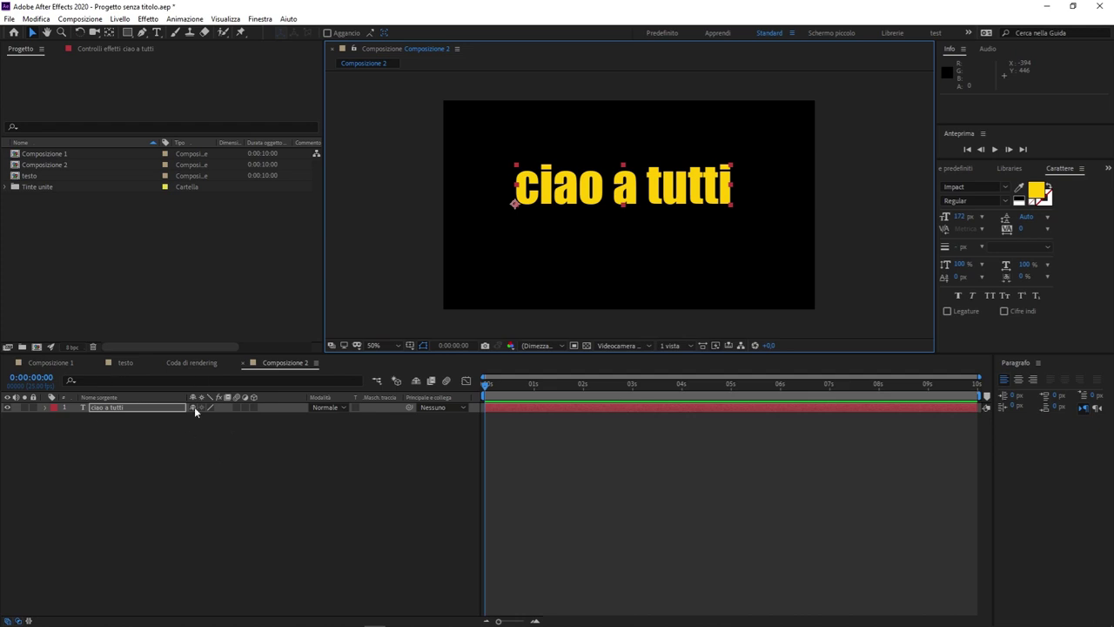
- Give the 'ciao a tutti' layer anchor point -6,-96, position 293,356 and scale 86%
click(161, 407)
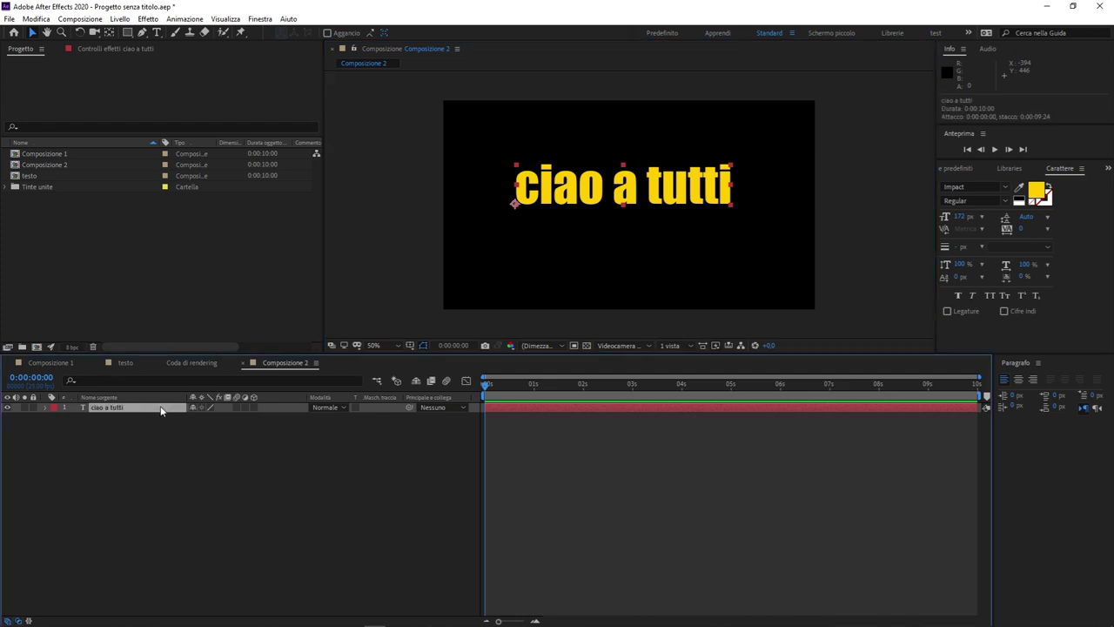
click(41, 408)
click(96, 429)
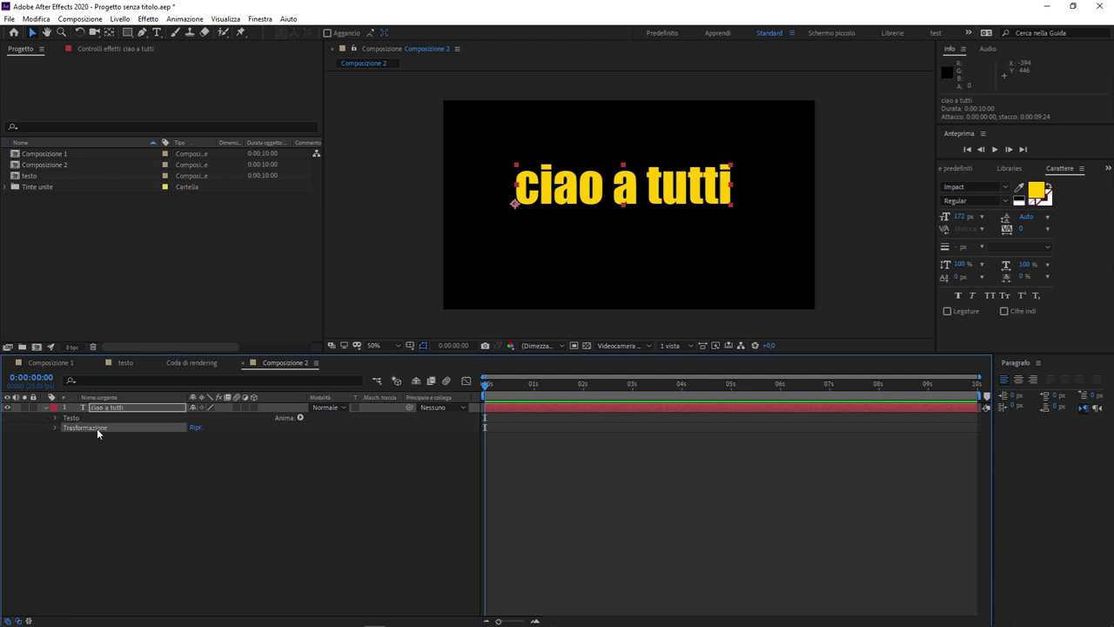
click(54, 427)
mouse_move(206, 437)
mouse_down()
mouse_move(263, 442)
mouse_move(211, 468)
mouse_up()
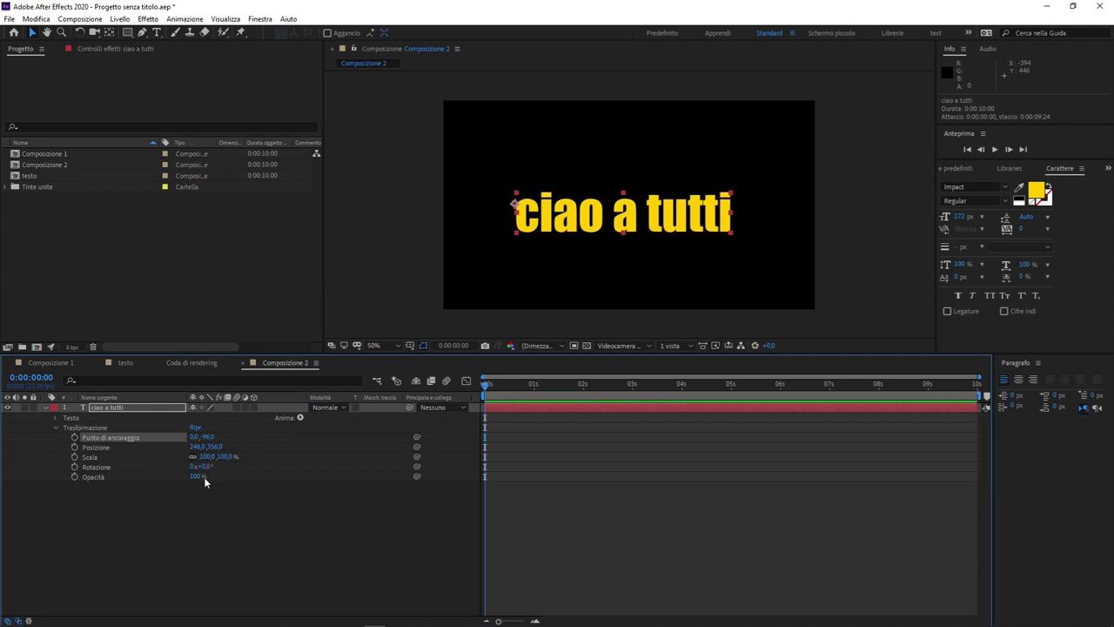
mouse_move(196, 447)
mouse_down()
mouse_move(236, 452)
mouse_move(227, 451)
mouse_move(261, 439)
mouse_move(187, 440)
mouse_move(210, 472)
mouse_up()
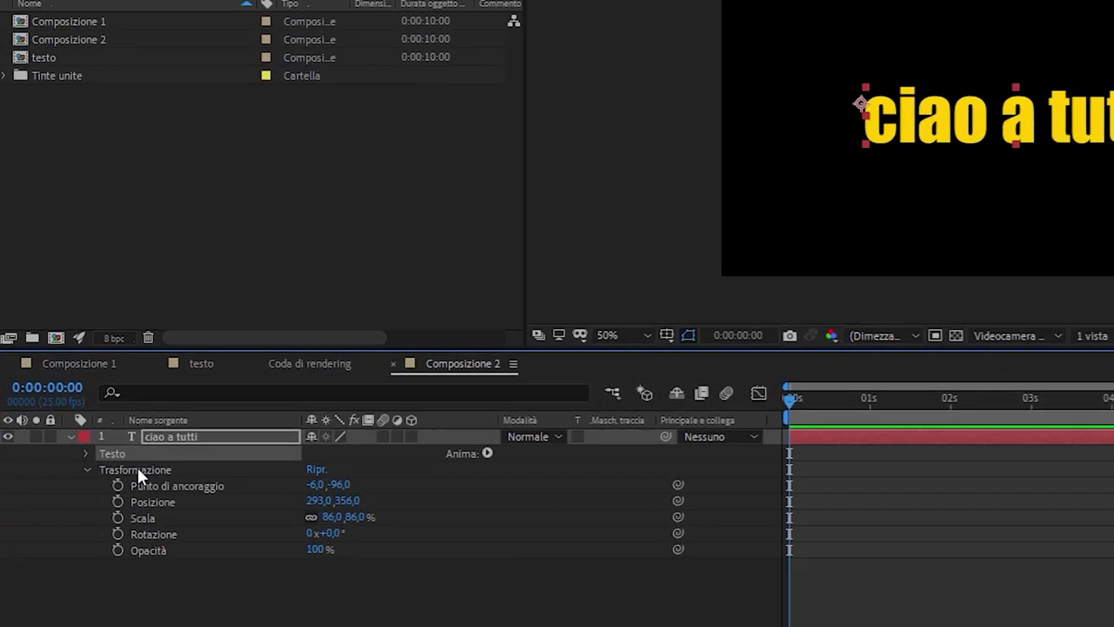
- Browse the text layer's Testo, Path Options and Altre opzioni groups and the Animate menu
click(90, 463)
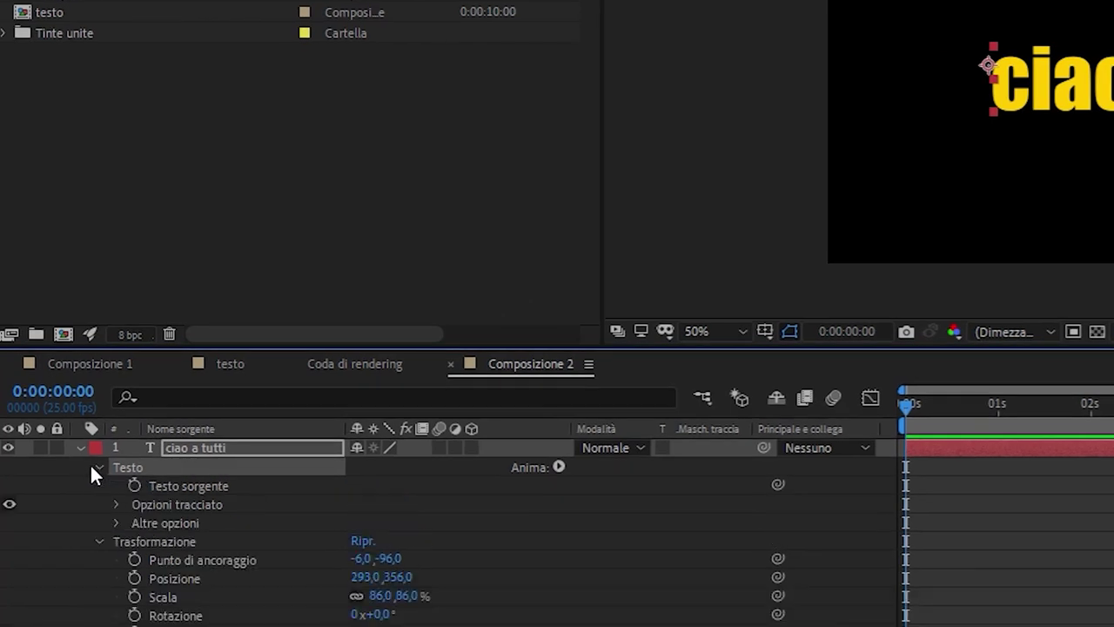
click(99, 541)
click(118, 523)
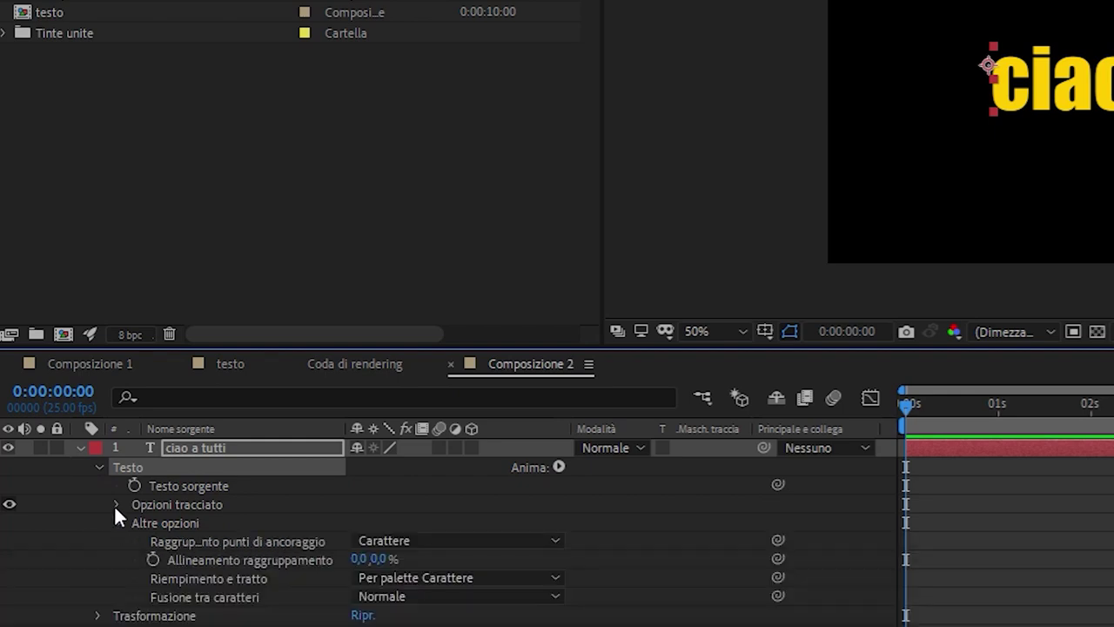
click(114, 505)
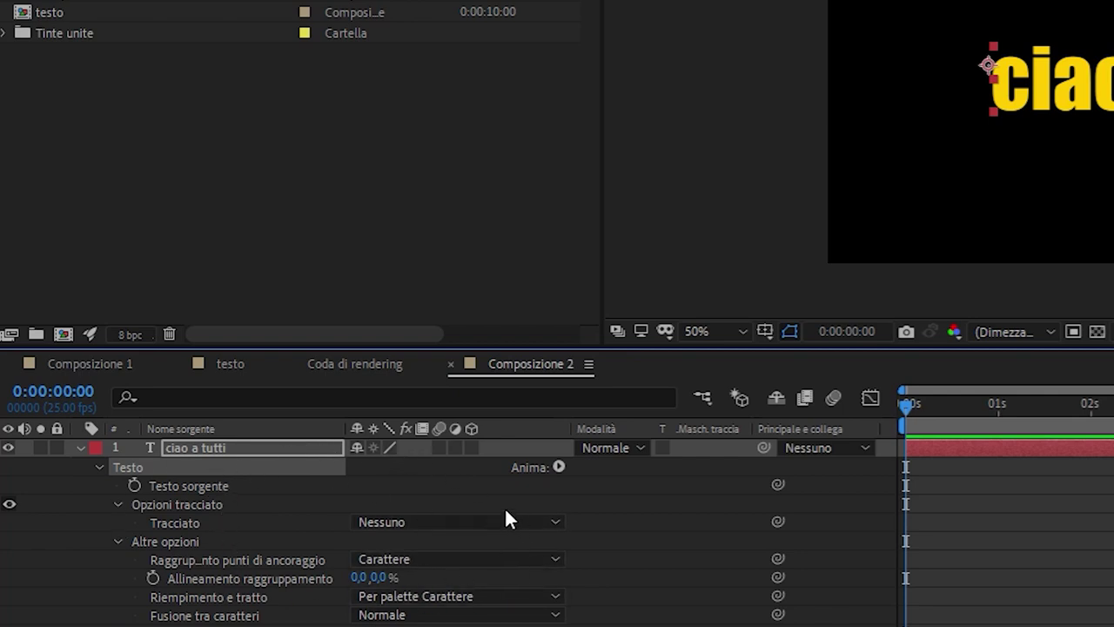
click(558, 467)
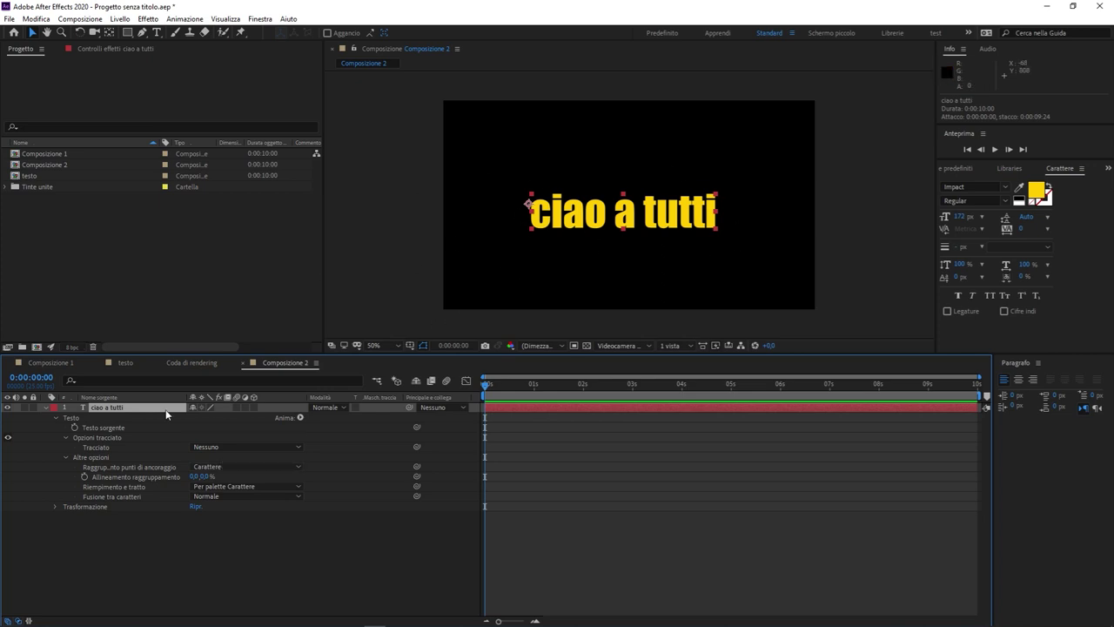
- Deselect the text layer and collapse its property list
click(77, 506)
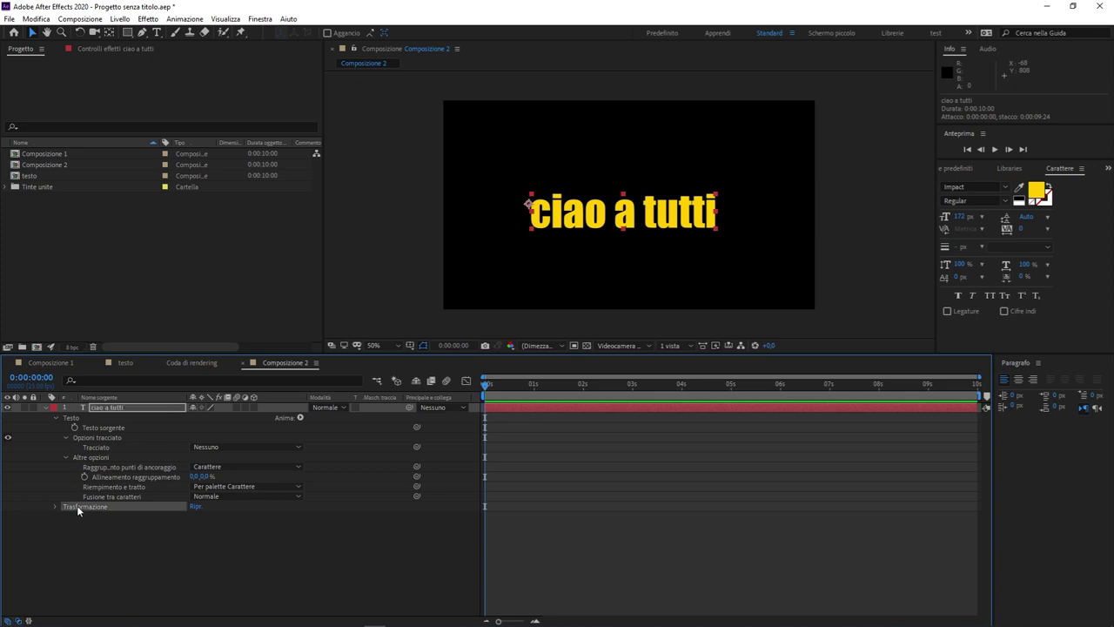
click(83, 416)
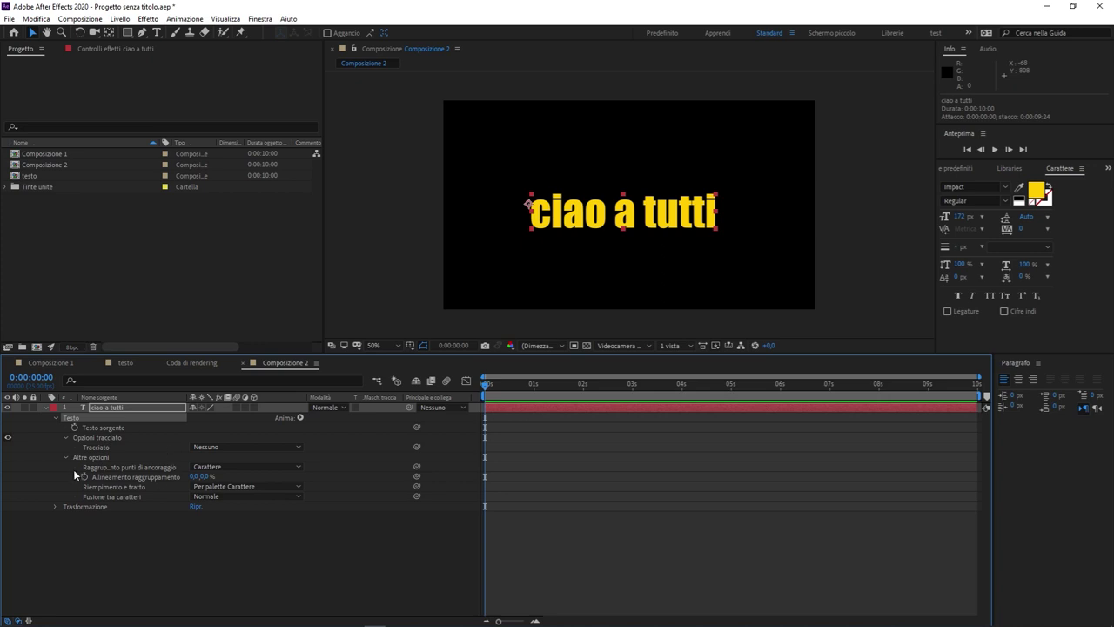
click(39, 409)
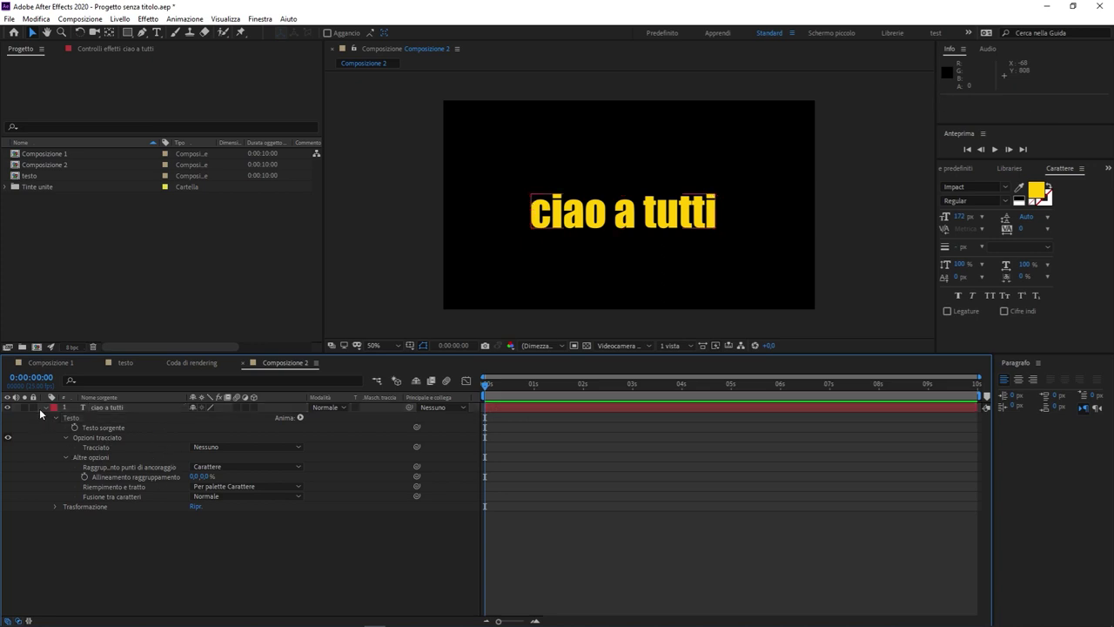
click(45, 409)
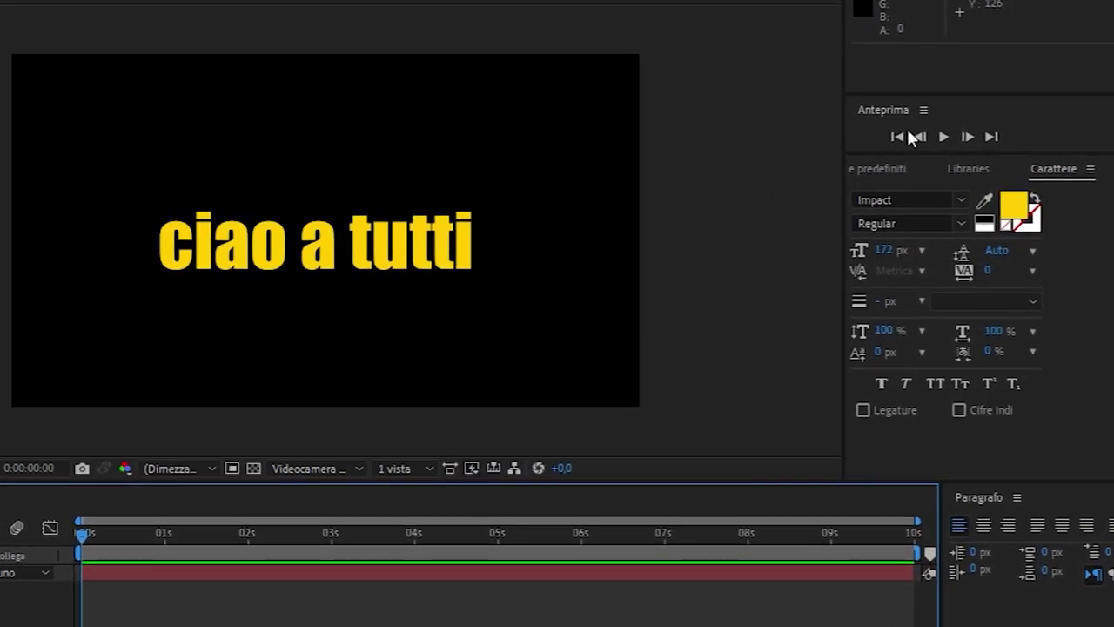
- Close the Carattere panel from its panel menu, leaving Libraries, then open the Window menu
click(1091, 169)
click(1061, 175)
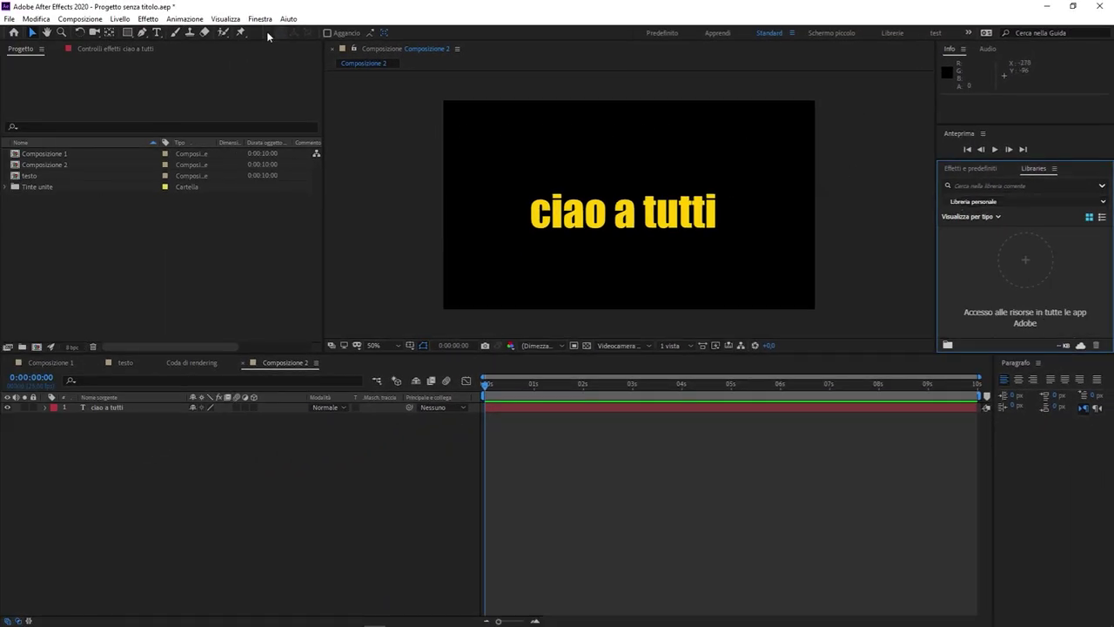
click(258, 19)
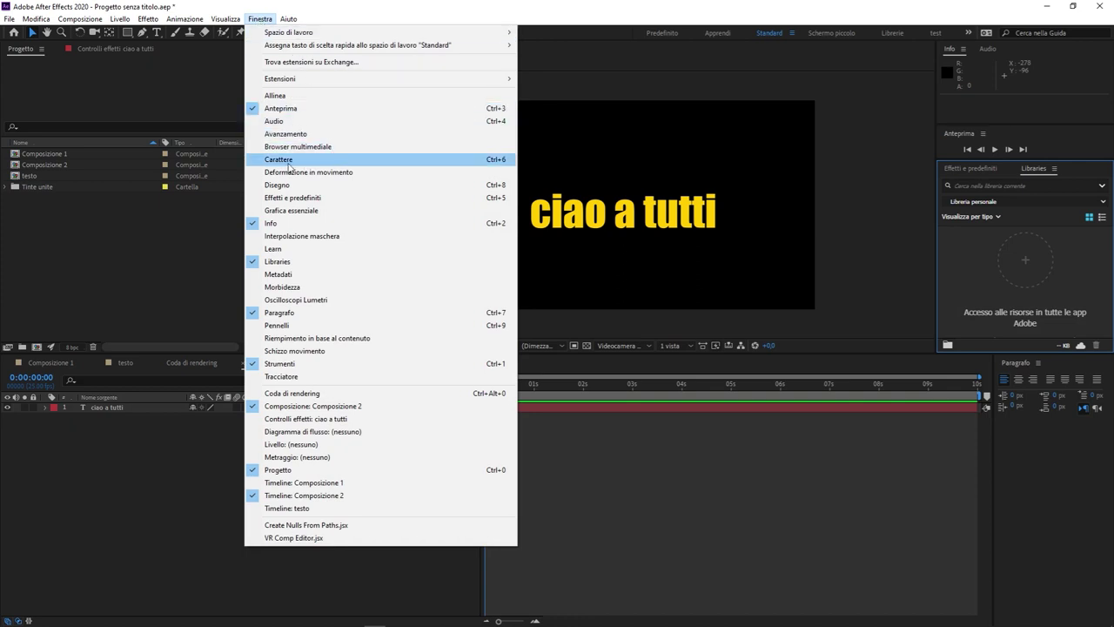
- Reopen the Carattere panel from the Window menu and select all of the 'ciao a tutti' text
click(297, 162)
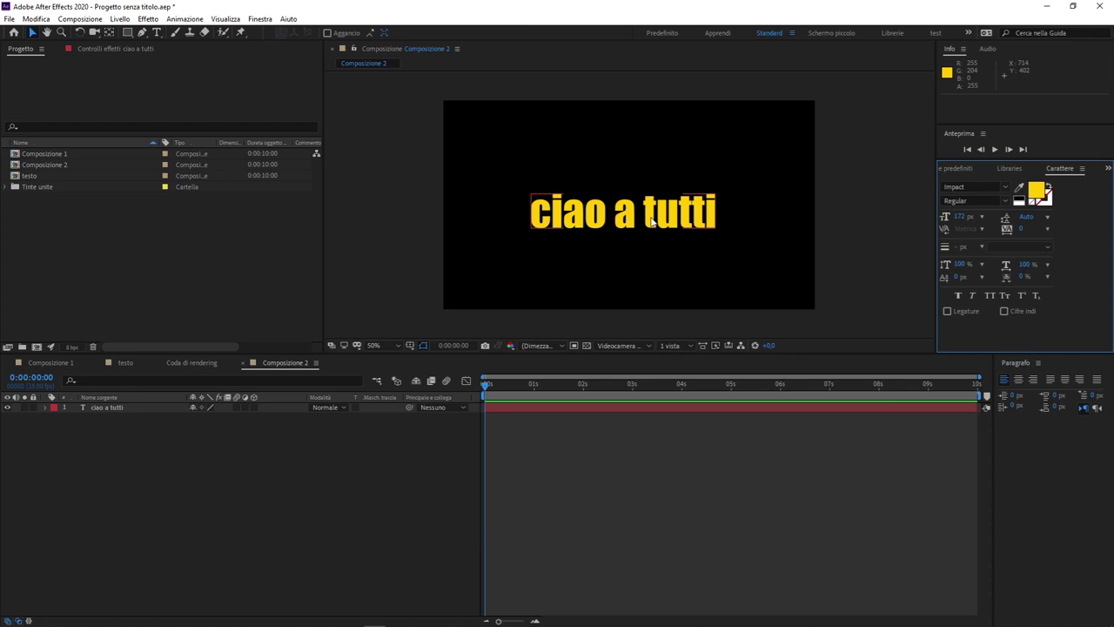
key(ctrl+t)
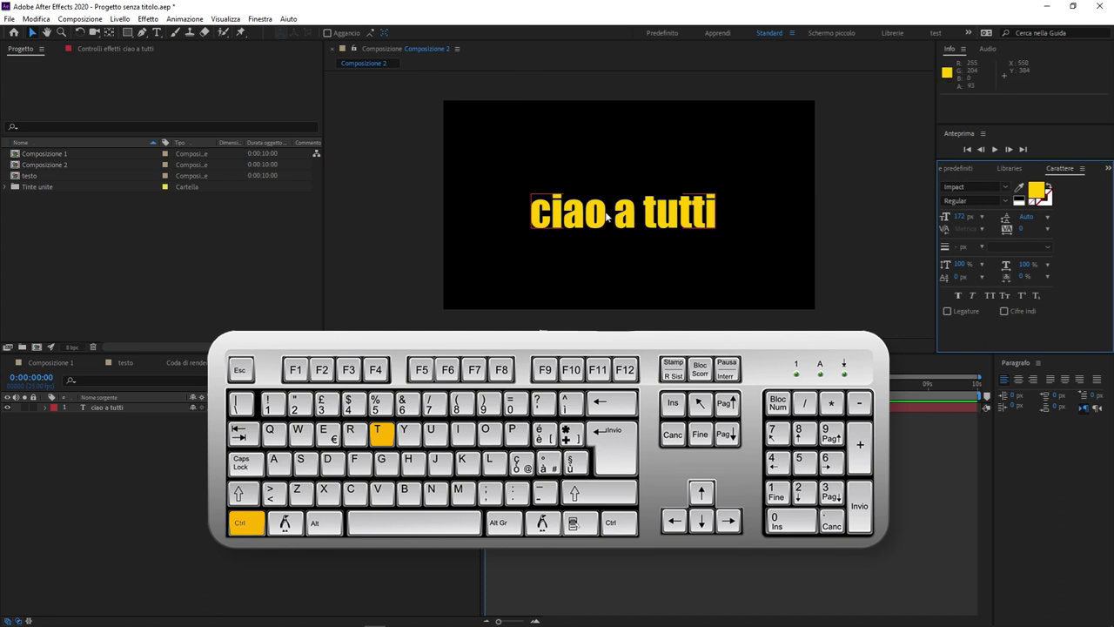
drag(533, 210, 724, 214)
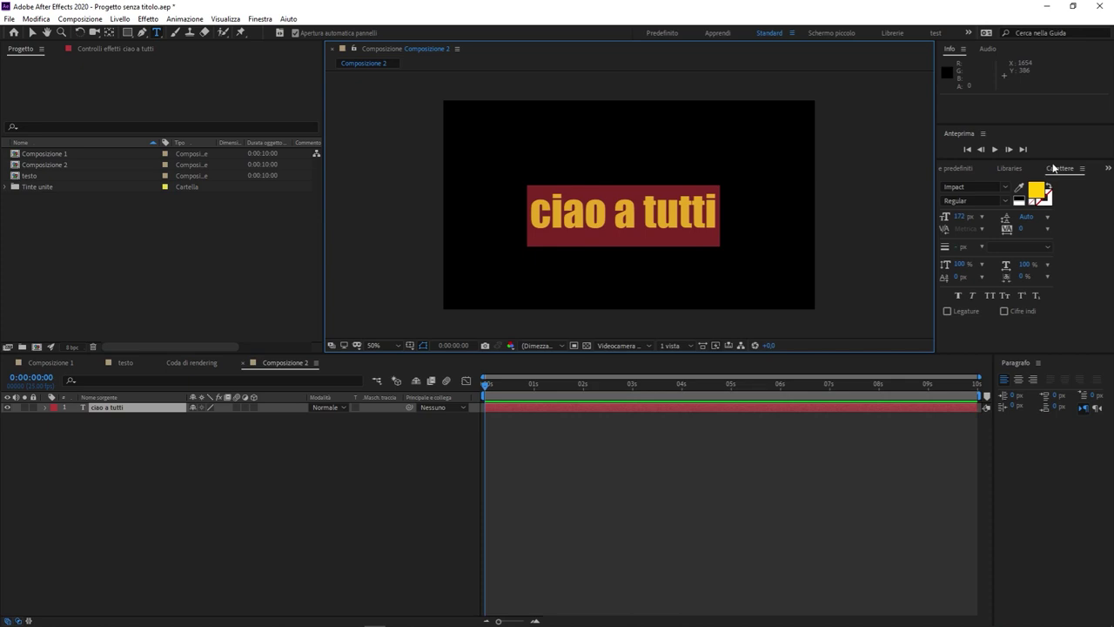
- Recolour the 'ciao a tutti' text fill from yellow to pure red FF0000 in the colour picker
click(1036, 192)
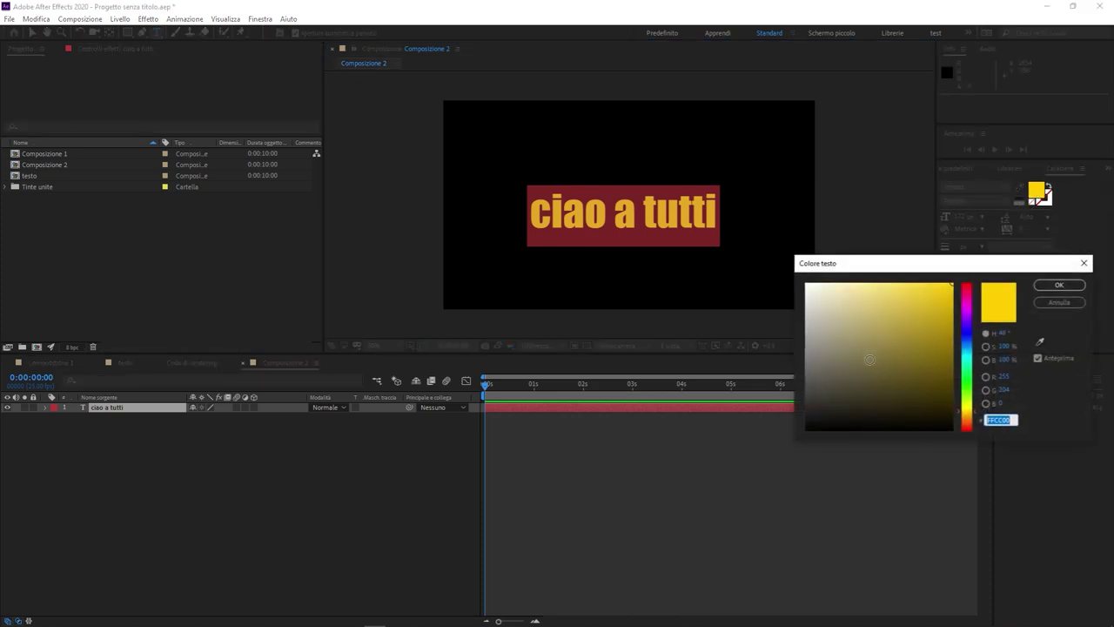
drag(968, 304, 965, 277)
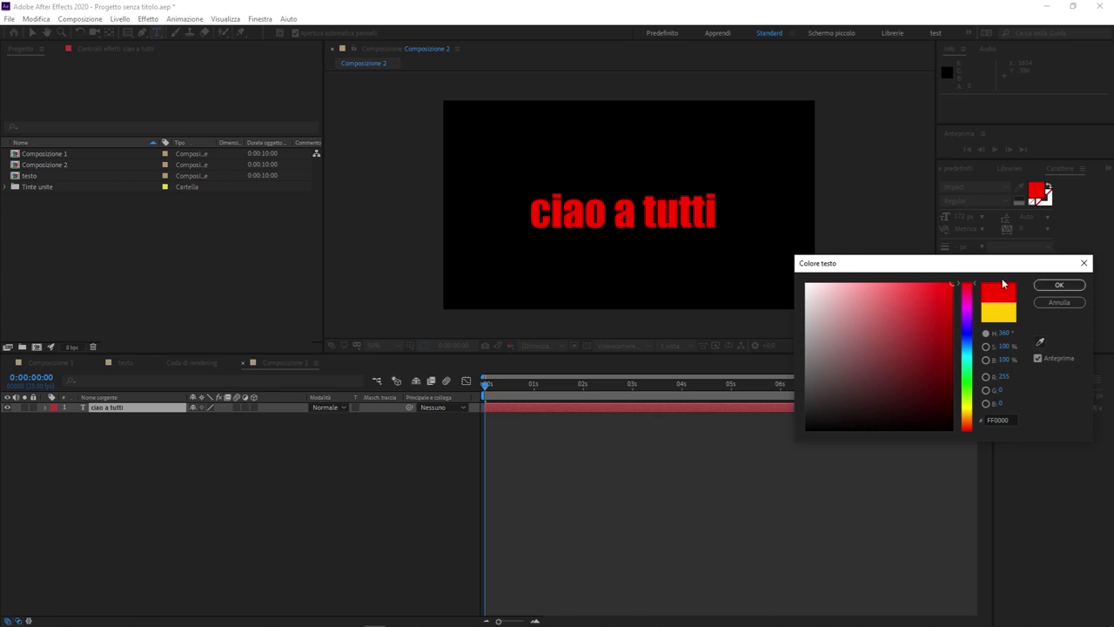
click(1059, 284)
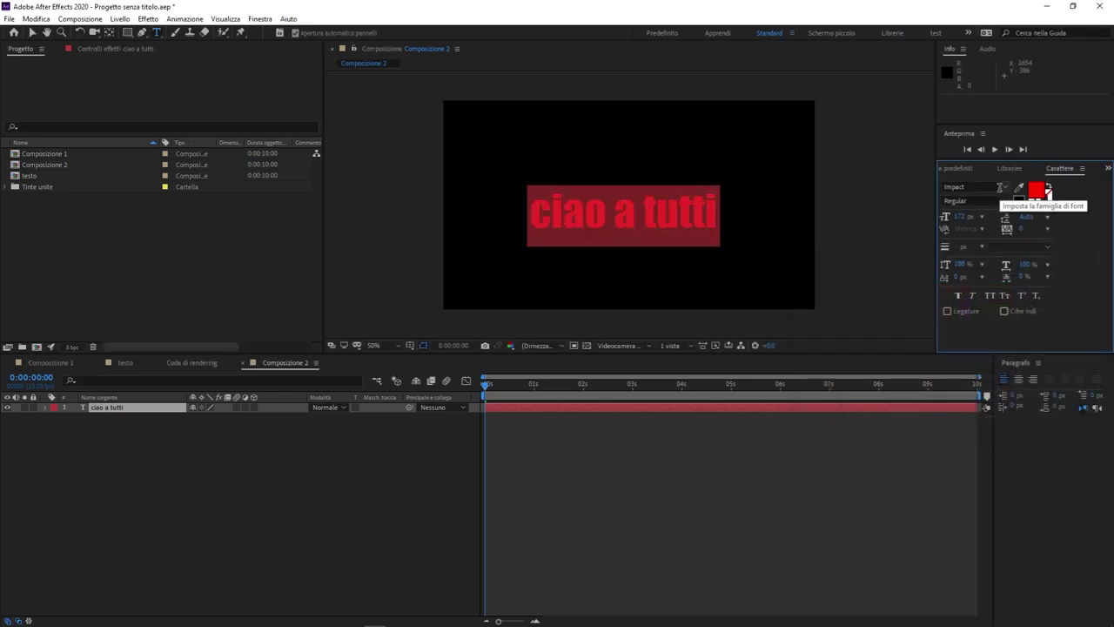
- Open the Character panel's font family list and scroll up through the fonts
click(1004, 188)
click(1004, 188)
click(1003, 188)
scroll(943, 281, up, 3)
scroll(943, 281, up, 5)
scroll(944, 281, up, 5)
scroll(943, 281, up, 5)
- Preview fonts on the text with the arrow keys and apply Chiller instead of Impact
click(977, 188)
key(Down)
key(Down)
key(Up)
key(Up)
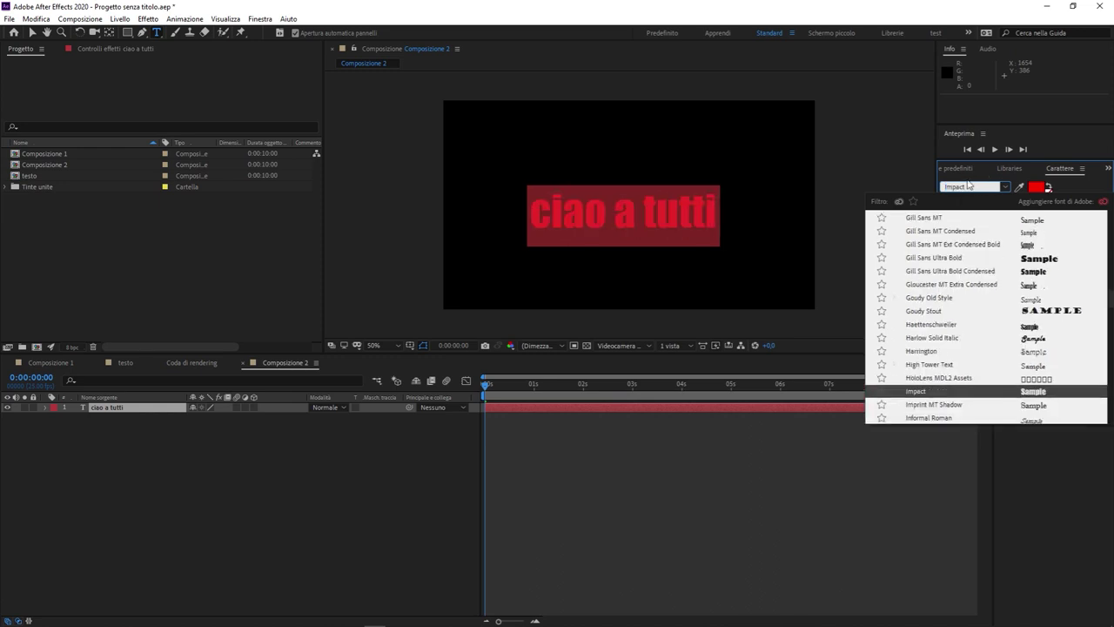
click(978, 184)
key(Up)
key(Up)
key(Up)
key(Up)
key(Up)
key(Up)
key(Up)
key(Up)
key(Up)
key(Up)
key(Up)
key(Up)
key(Up)
key(Up)
key(Up)
key(Up)
key(Up)
key(Up)
key(Up)
key(Up)
key(Up)
key(Up)
key(Up)
key(Up)
key(Up)
key(Up)
key(Up)
key(Up)
key(Up)
key(Up)
key(Up)
key(Up)
key(Up)
key(Up)
key(Up)
key(Up)
key(Up)
key(Up)
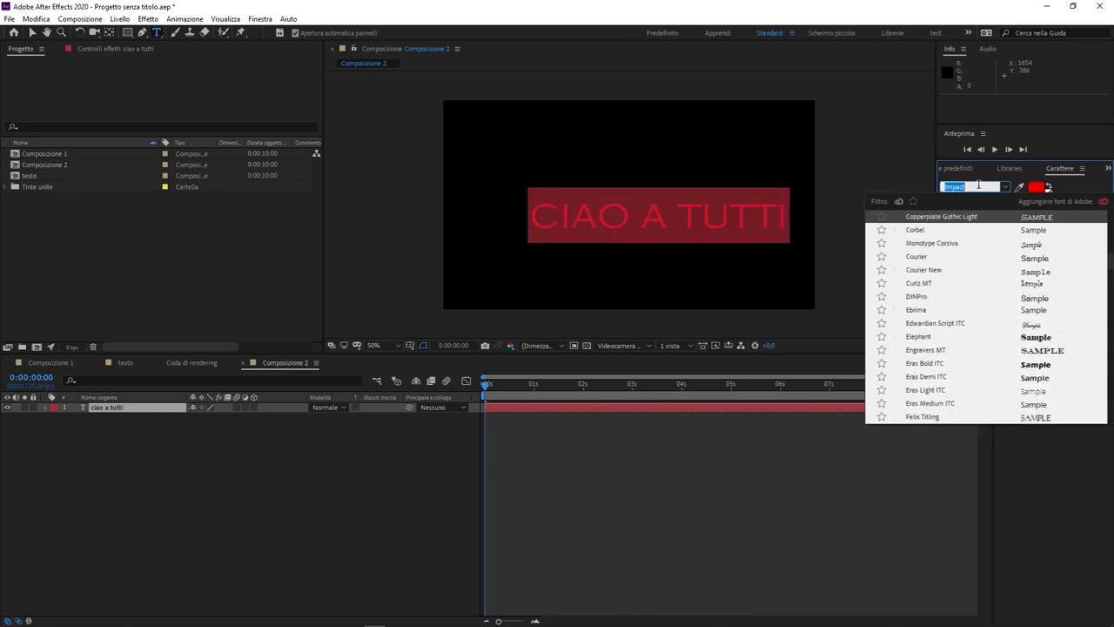
key(Up)
key(Up)
key(Up)
key(Up)
key(Up)
key(Up)
key(Up)
key(Up)
key(Down)
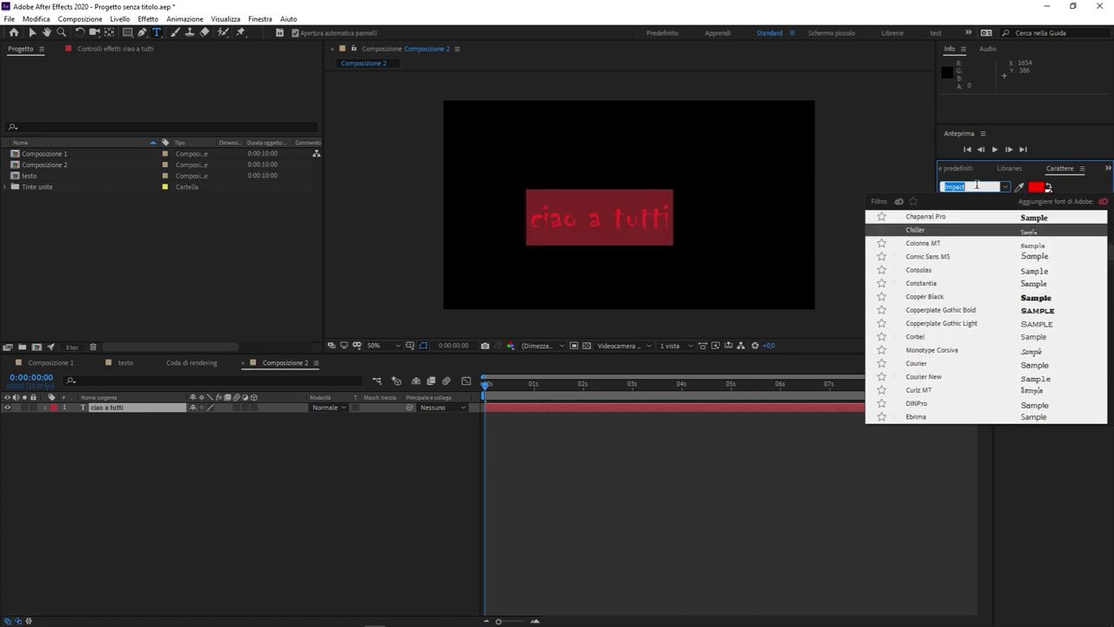
click(1078, 191)
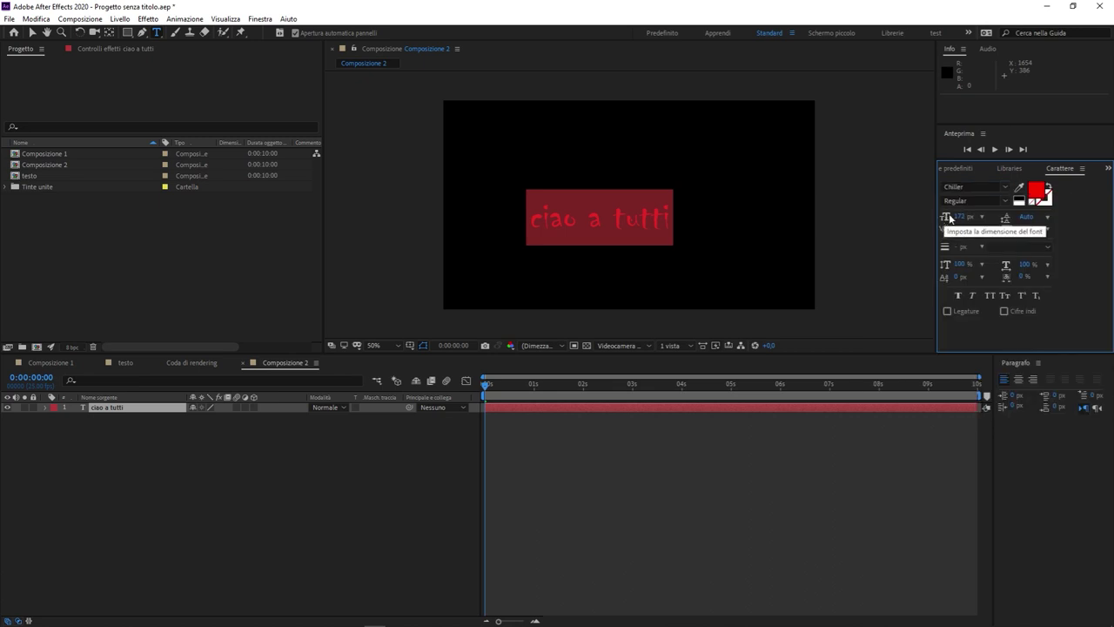
- Enlarge the Chiller text to 266 px and narrow its horizontal scale to 95%
mouse_move(948, 218)
mouse_down()
mouse_move(1034, 218)
mouse_move(973, 229)
mouse_move(1032, 217)
mouse_move(1020, 230)
mouse_move(1079, 230)
mouse_move(1060, 275)
mouse_move(1085, 265)
mouse_up()
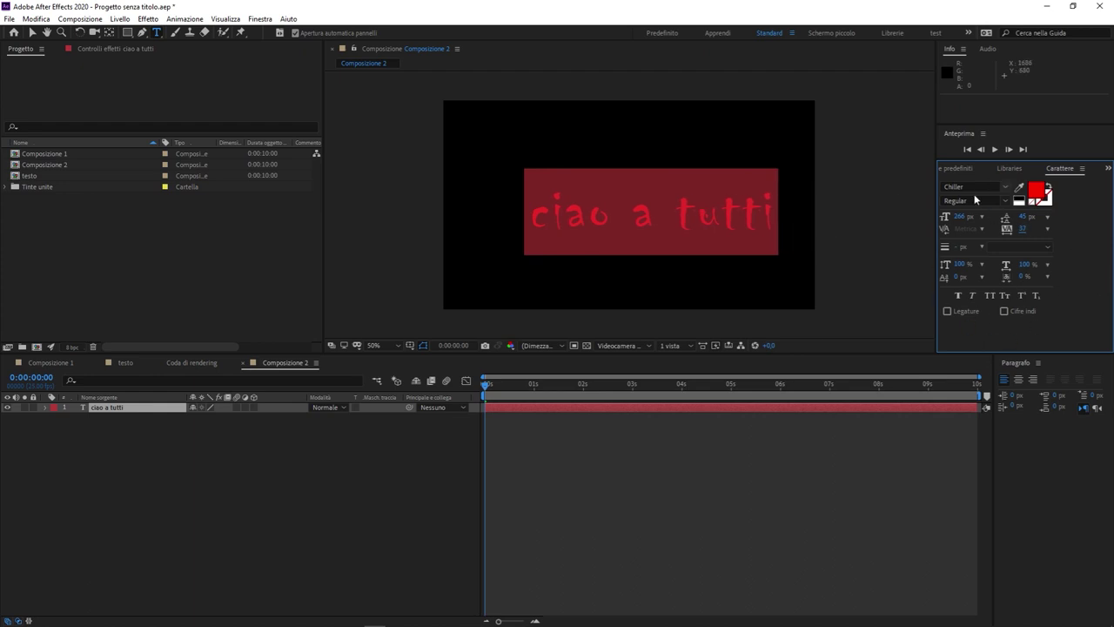
click(959, 297)
click(960, 297)
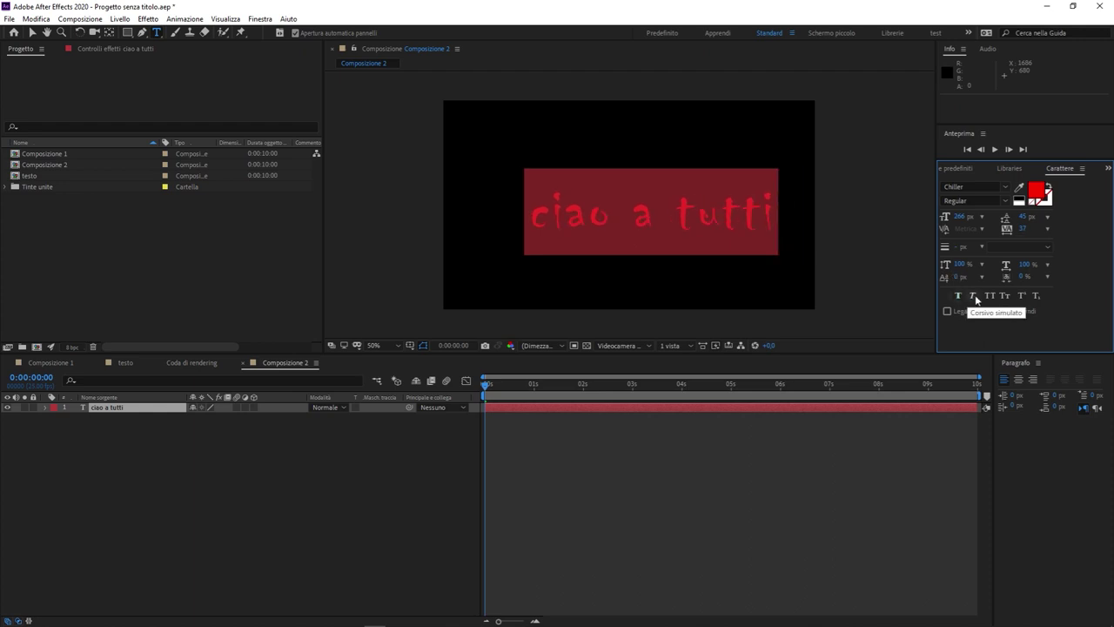
click(975, 297)
click(975, 297)
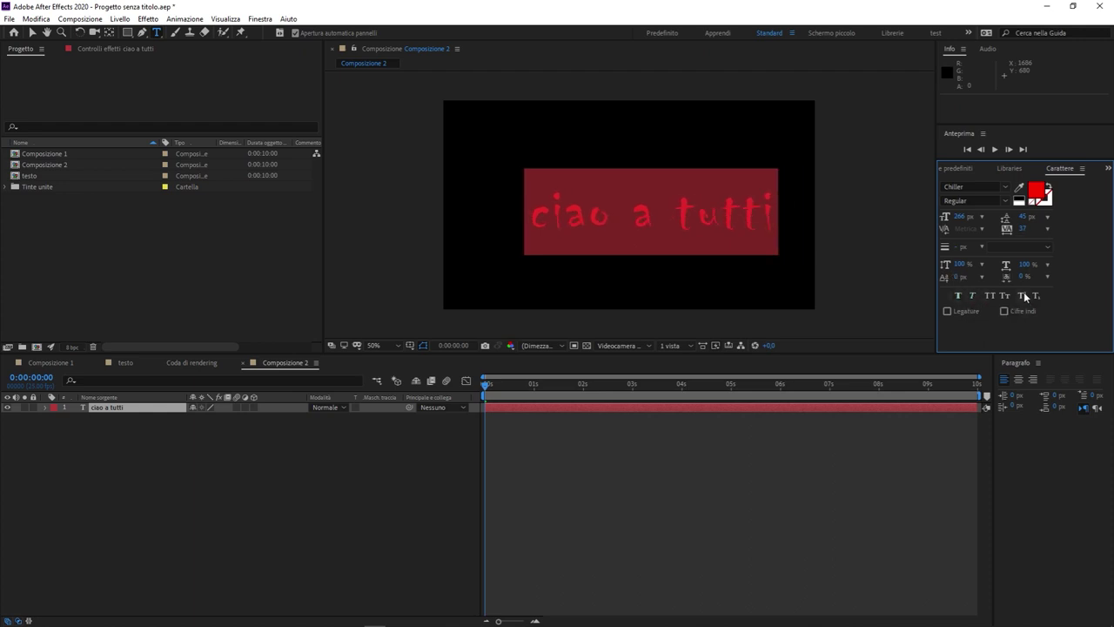
mouse_move(1027, 263)
mouse_down()
mouse_move(999, 269)
mouse_move(1032, 273)
mouse_up()
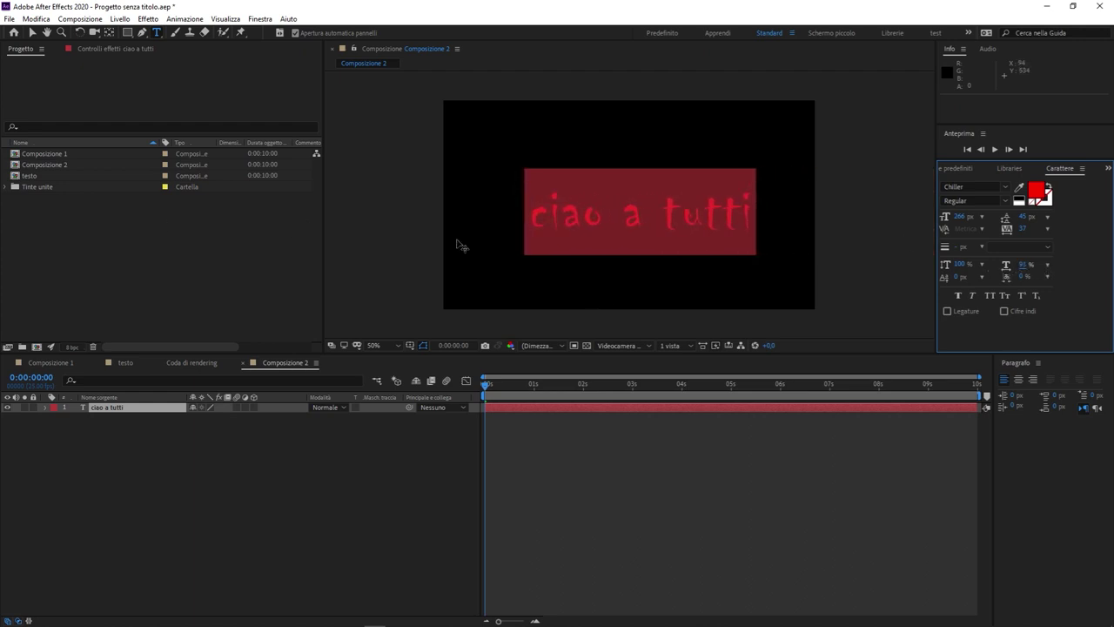
- With the Selection tool (V), nudge the text layer up and left to about 271, 318
key(v)
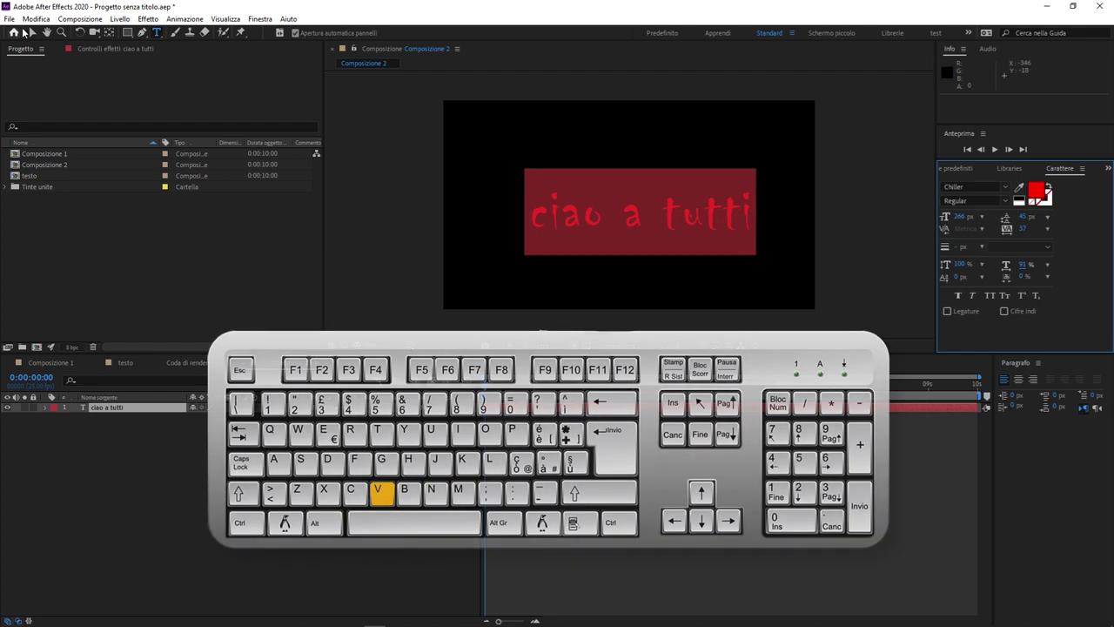
click(32, 33)
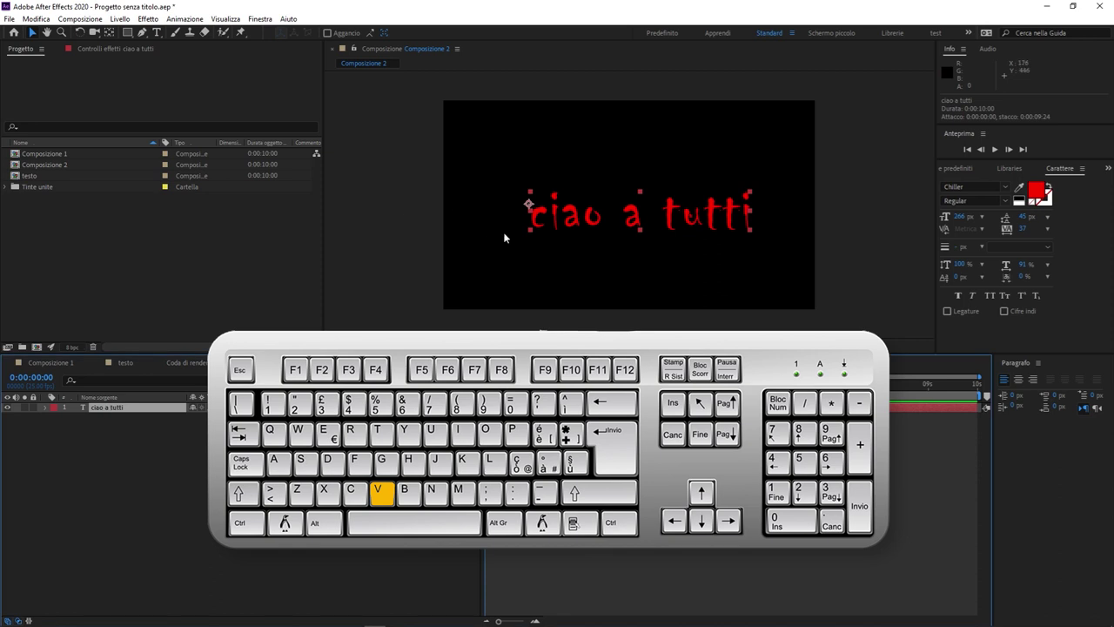
mouse_move(566, 224)
mouse_down()
mouse_move(479, 172)
mouse_move(570, 209)
mouse_move(559, 209)
mouse_up()
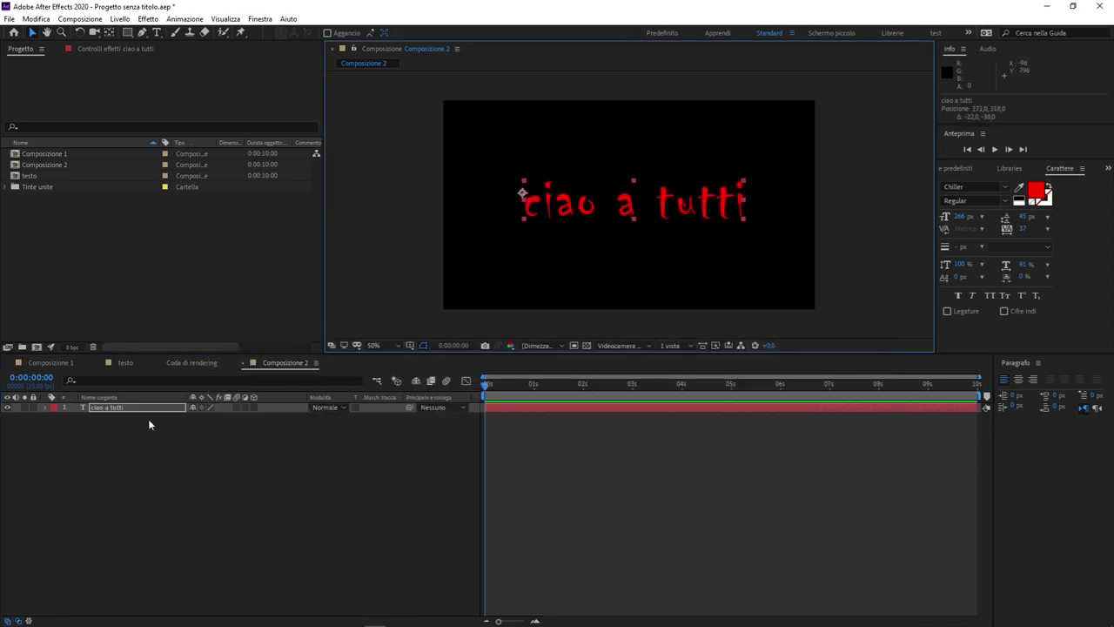
click(105, 432)
- Keyframe Posizione at 0:00:00:20, then drag the text off the right edge at 3 seconds
key(s)
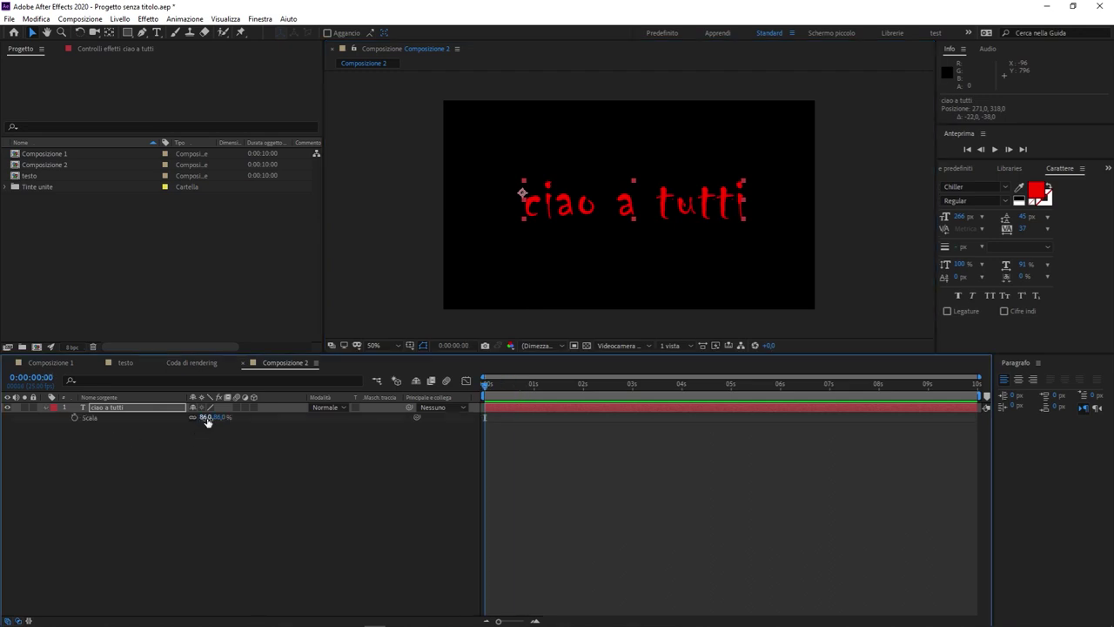
key(p)
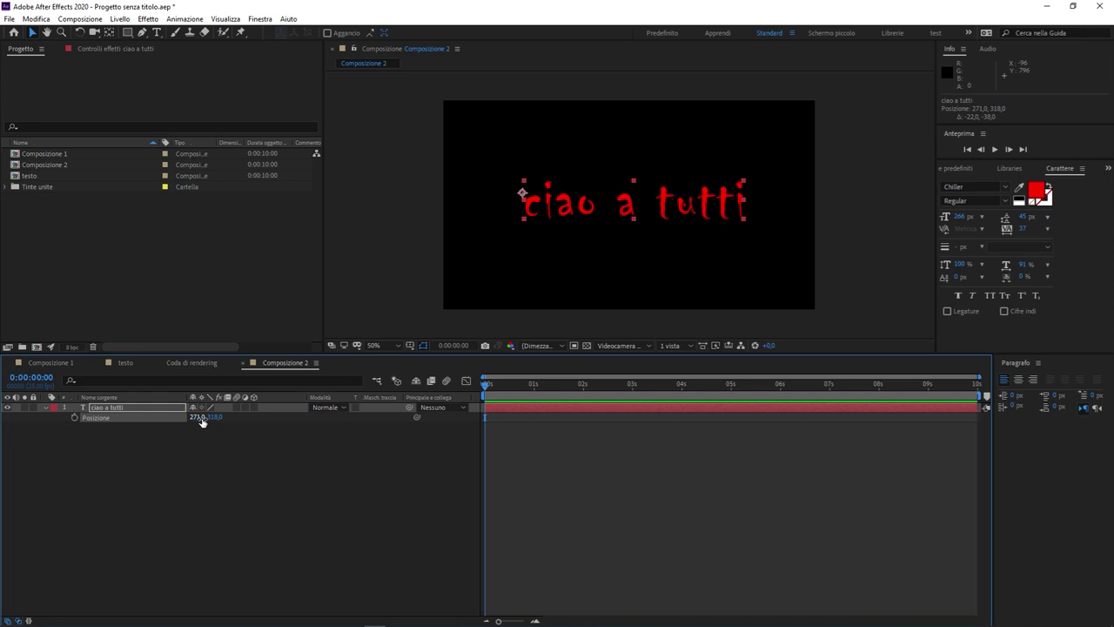
drag(484, 383, 524, 384)
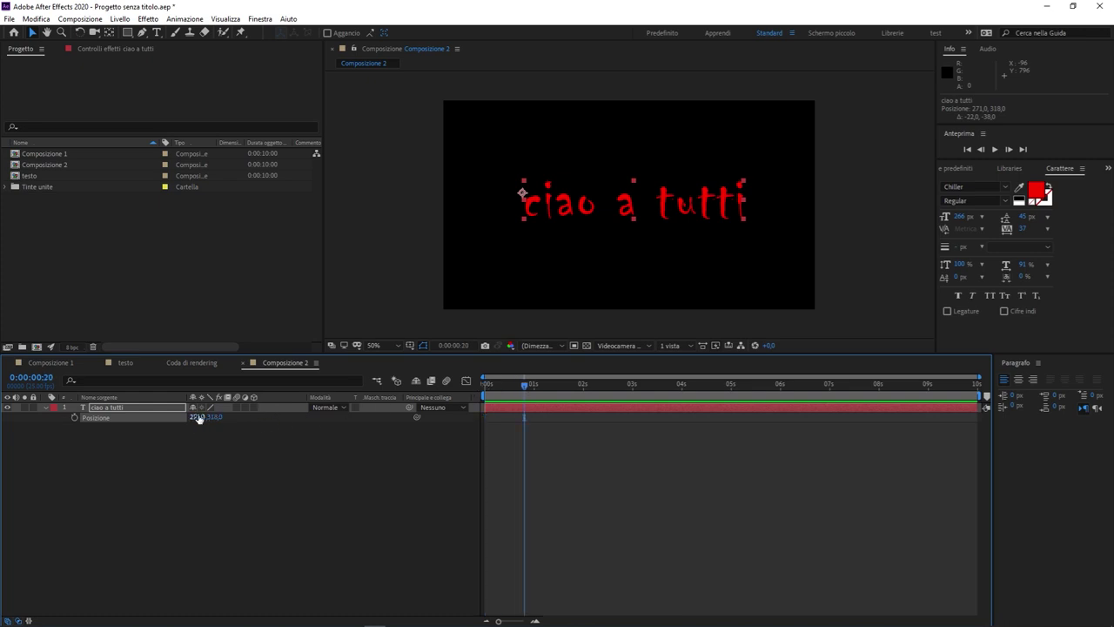
click(74, 418)
drag(549, 382, 632, 384)
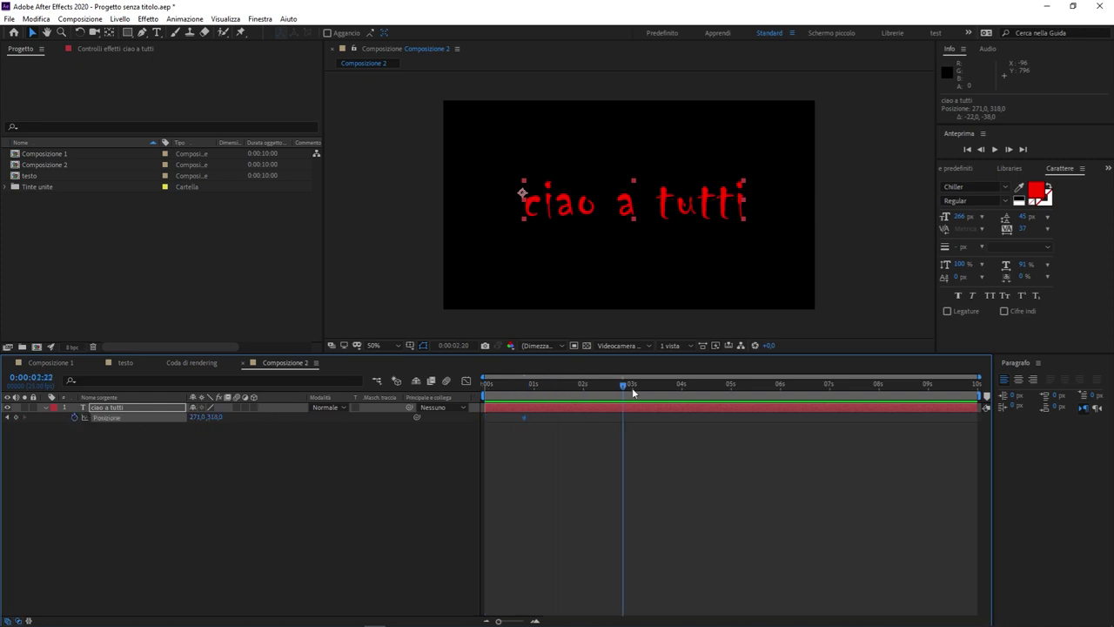
drag(567, 207, 976, 209)
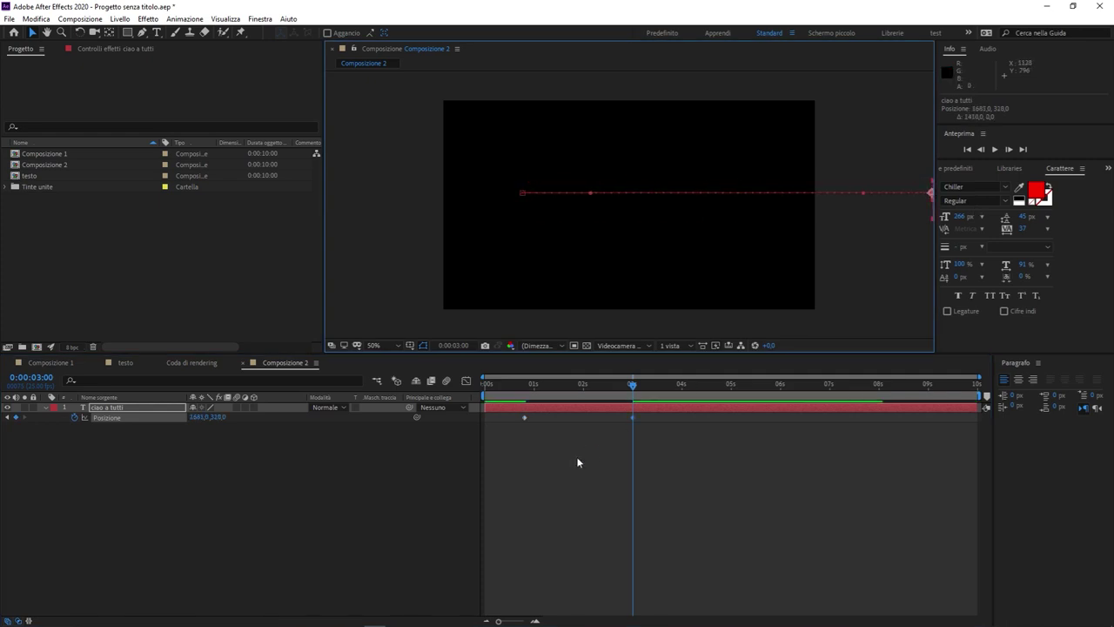
- Return to the start and play a preview of the slide-out animation
click(485, 384)
key(space)
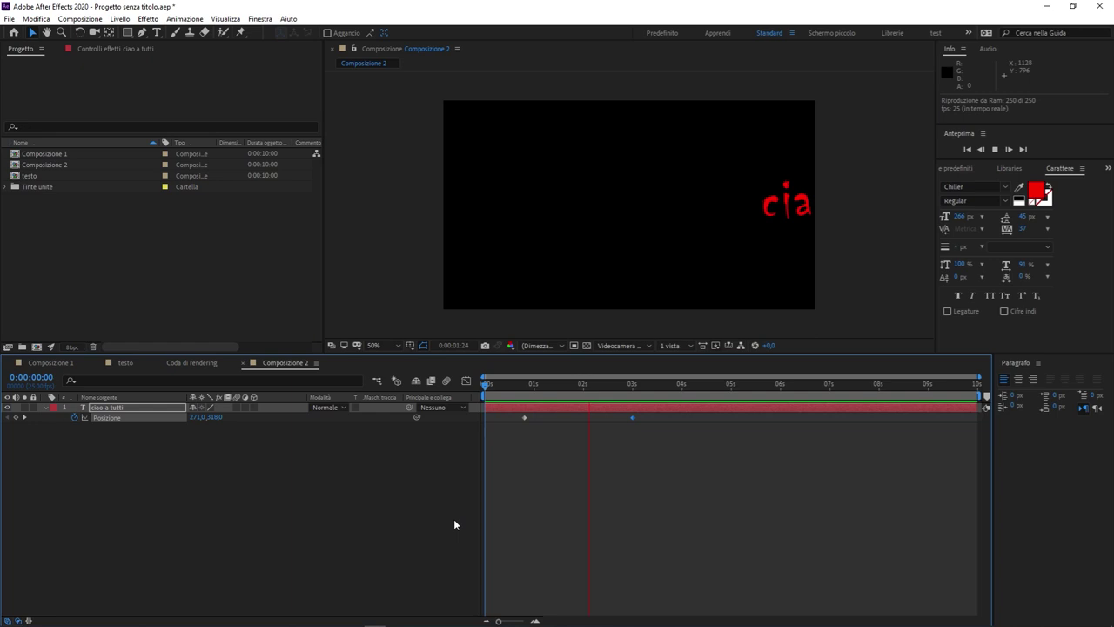
key(space)
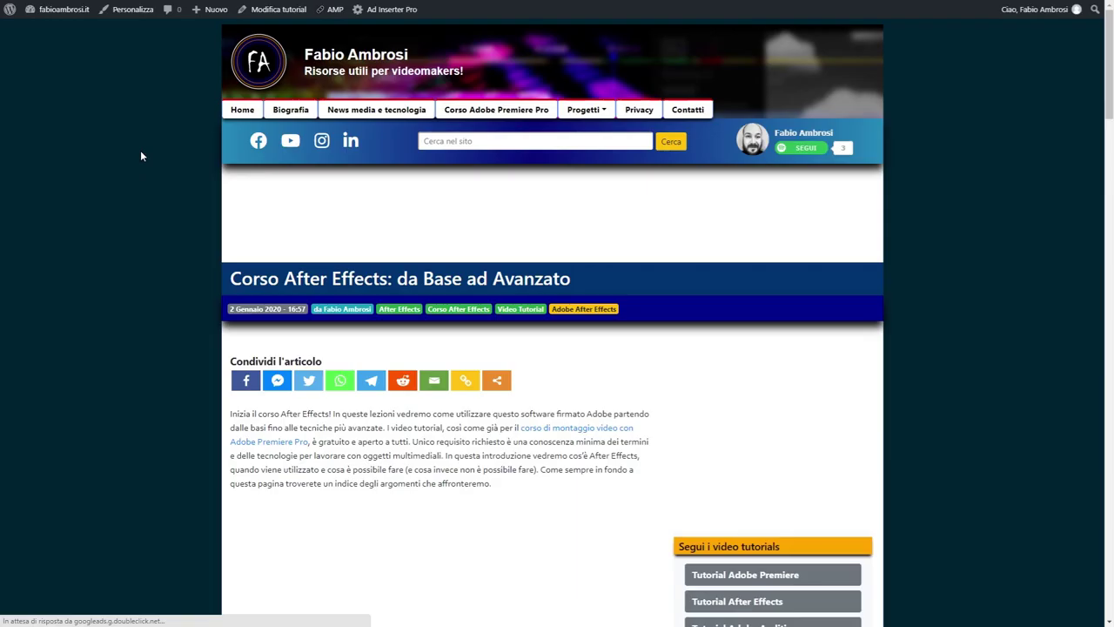
- Scroll the article down to the 'modulo Base' lesson list, then select and deselect its text
scroll(150, 160, down, 3)
scroll(150, 160, down, 3)
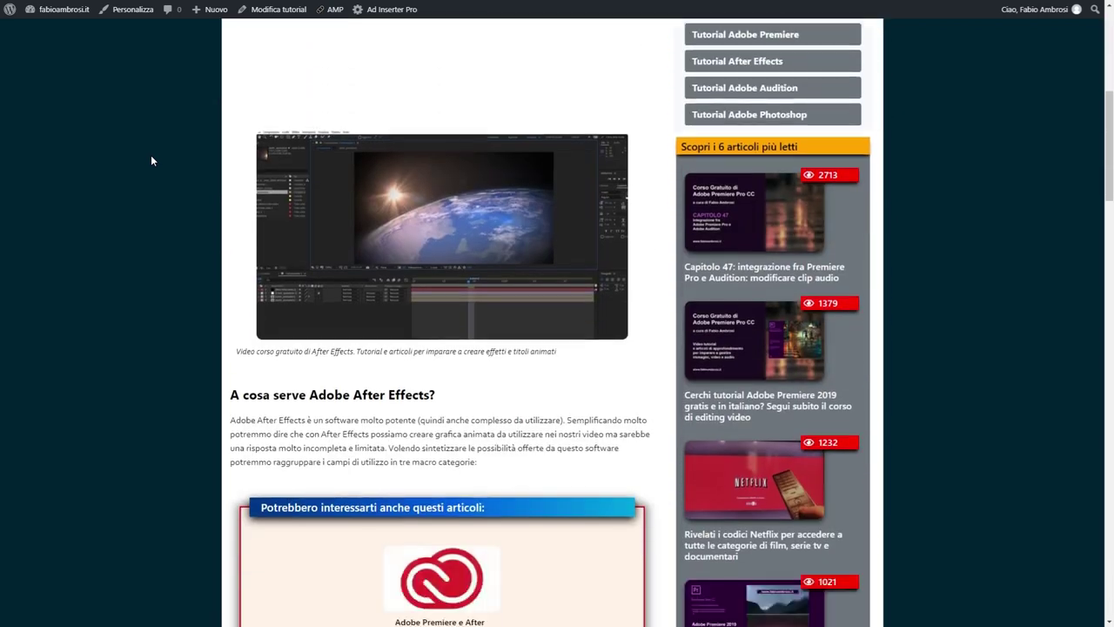
scroll(151, 160, down, 4)
scroll(151, 160, down, 4)
scroll(151, 160, down, 4)
scroll(150, 160, down, 3)
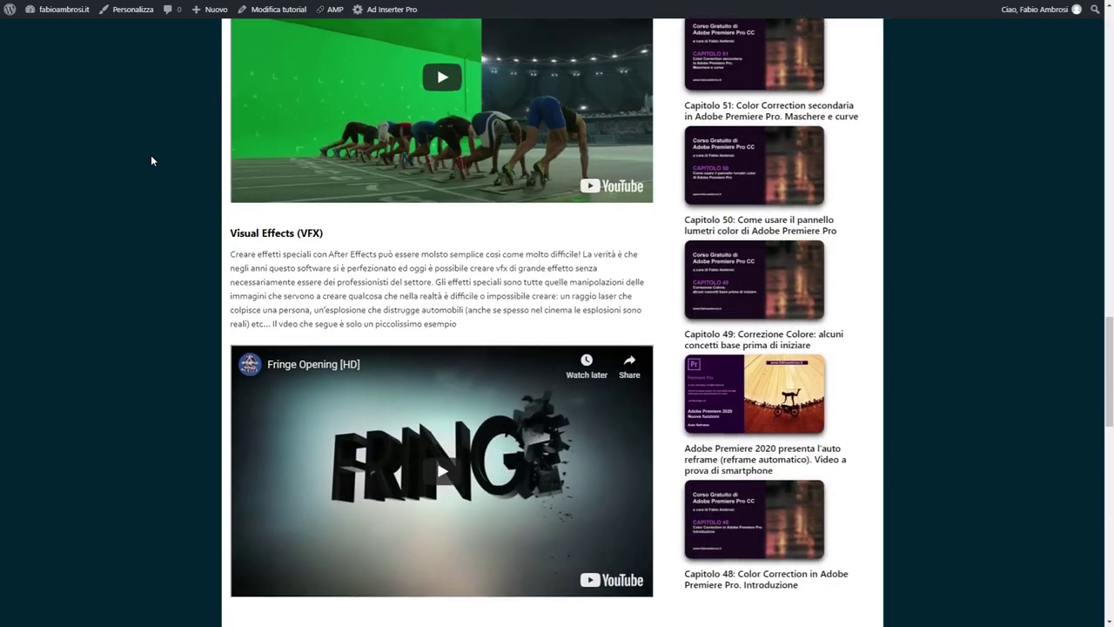
scroll(150, 160, down, 5)
scroll(150, 160, down, 4)
scroll(150, 160, down, 2)
scroll(151, 161, up, 1)
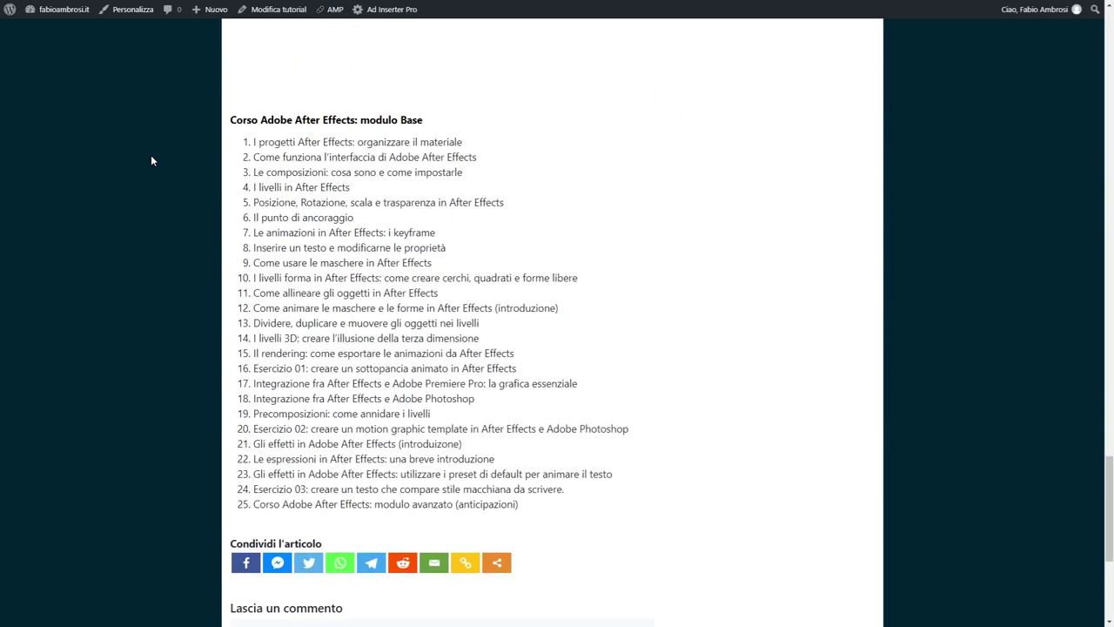
mouse_move(223, 142)
mouse_down()
mouse_move(246, 142)
mouse_move(567, 509)
mouse_up()
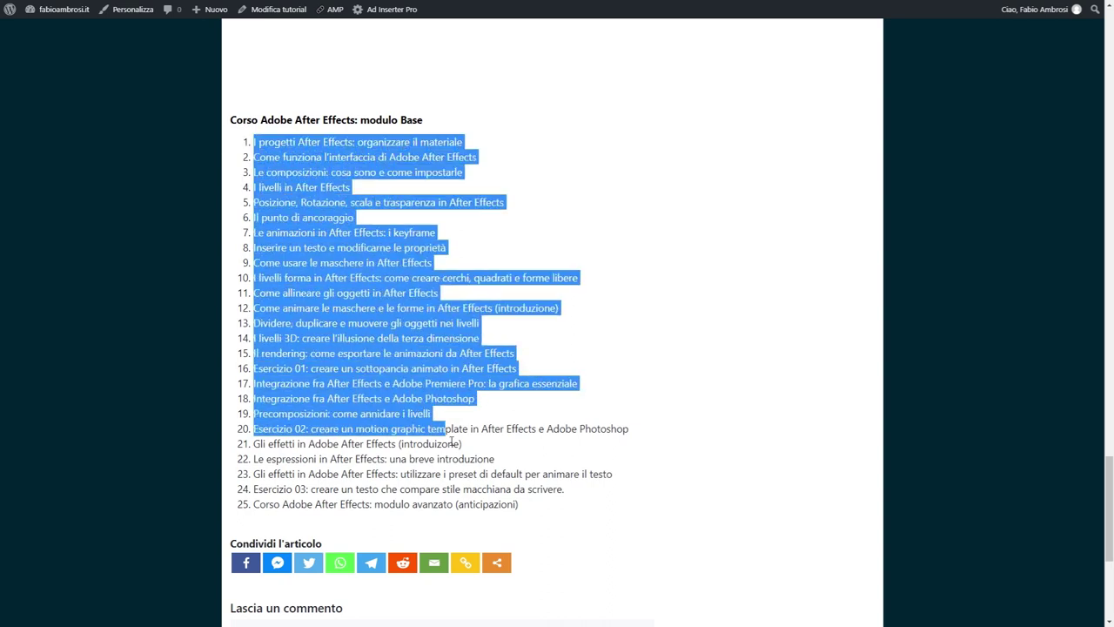
click(567, 509)
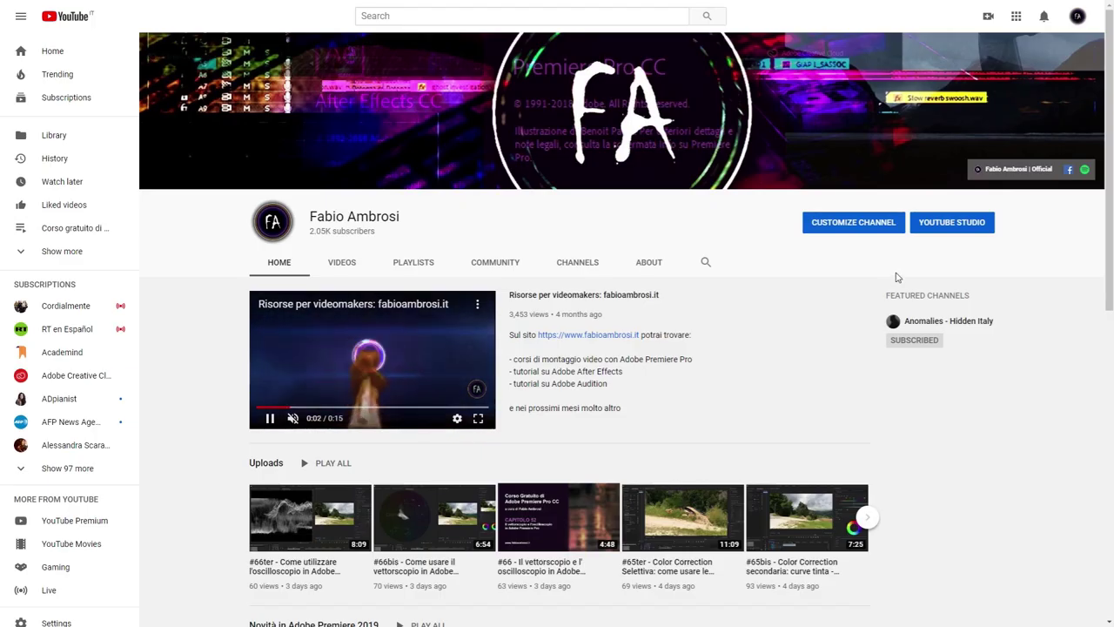
- Scan the YouTube channel home page, then open the VIDEOS tab's full upload grid
scroll(892, 283, down, 4)
scroll(850, 291, down, 3)
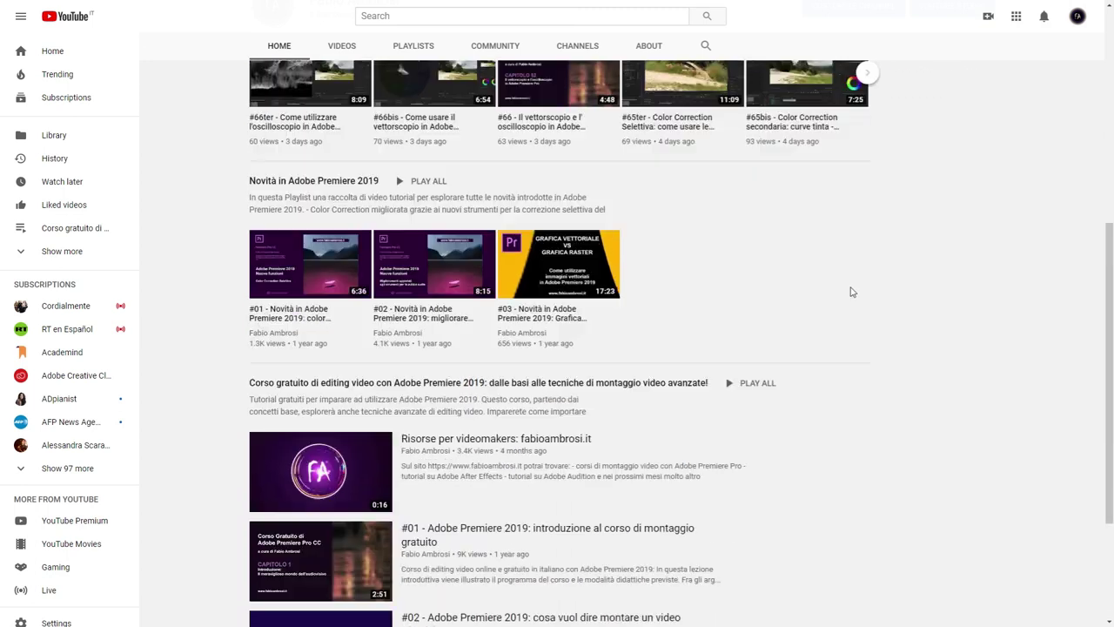
scroll(851, 291, up, 3)
scroll(850, 291, up, 4)
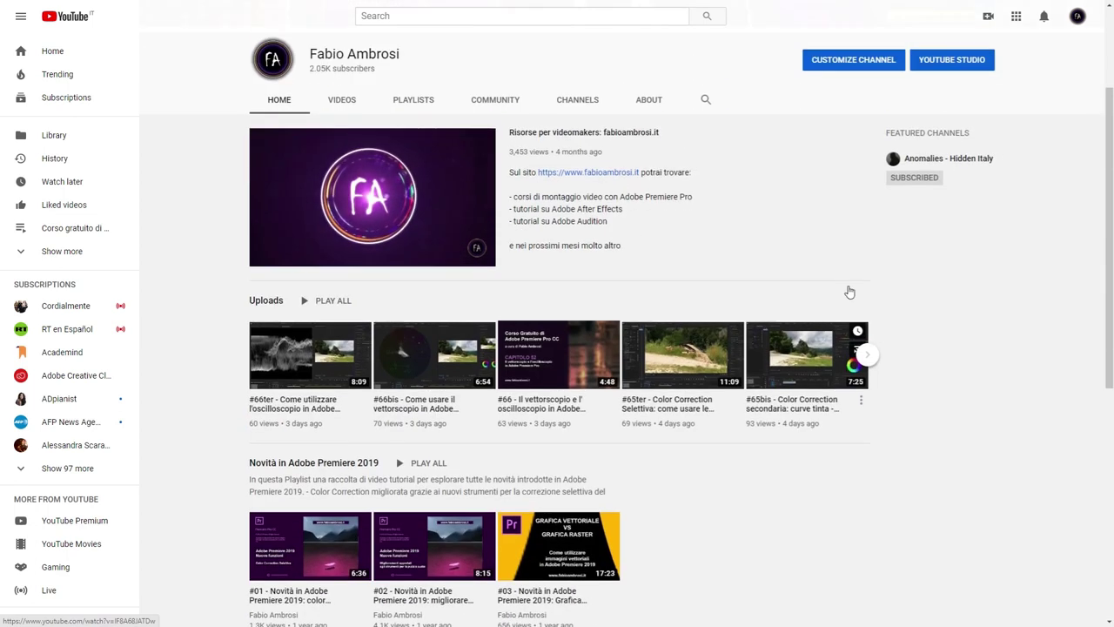
click(355, 263)
- Scroll the creator's Facebook page and highlight part of its page name
scroll(582, 266, down, 3)
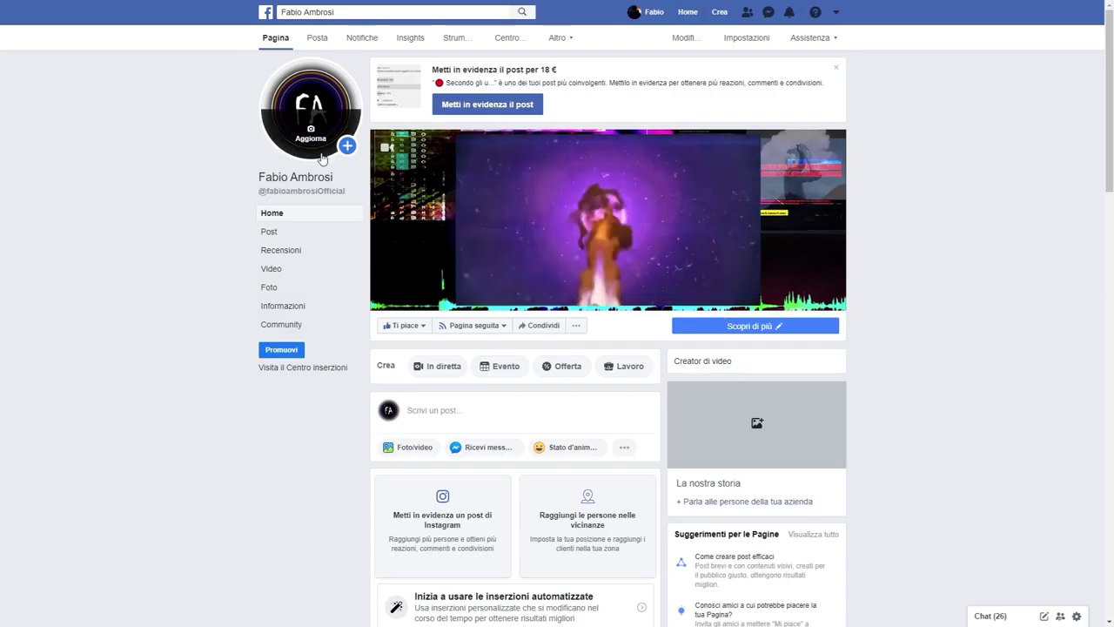
drag(330, 175, 298, 177)
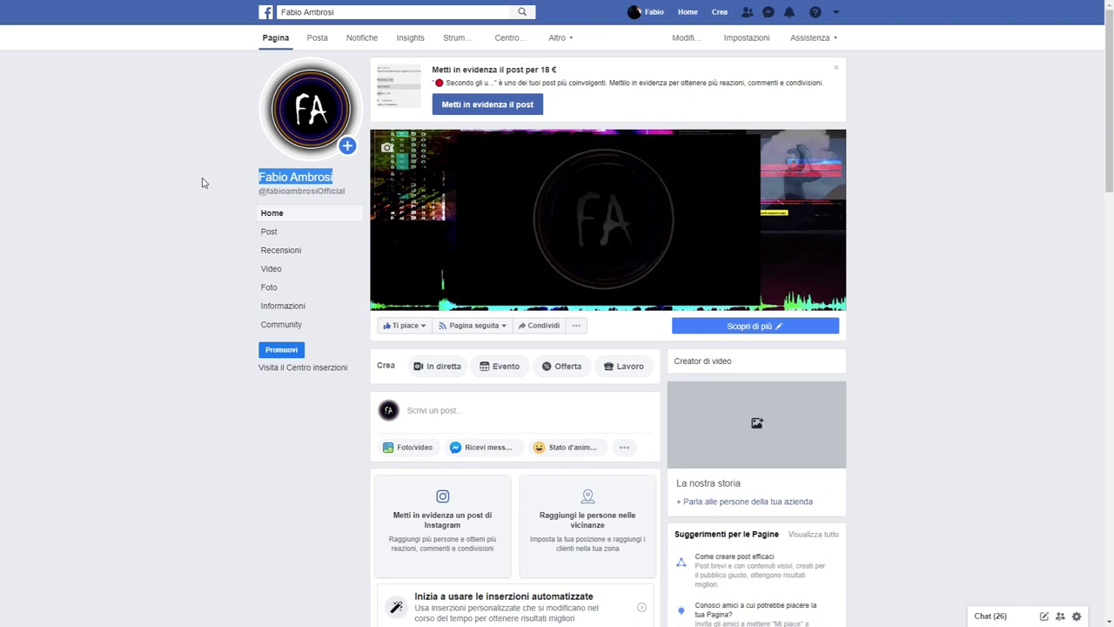
scroll(201, 183, down, 5)
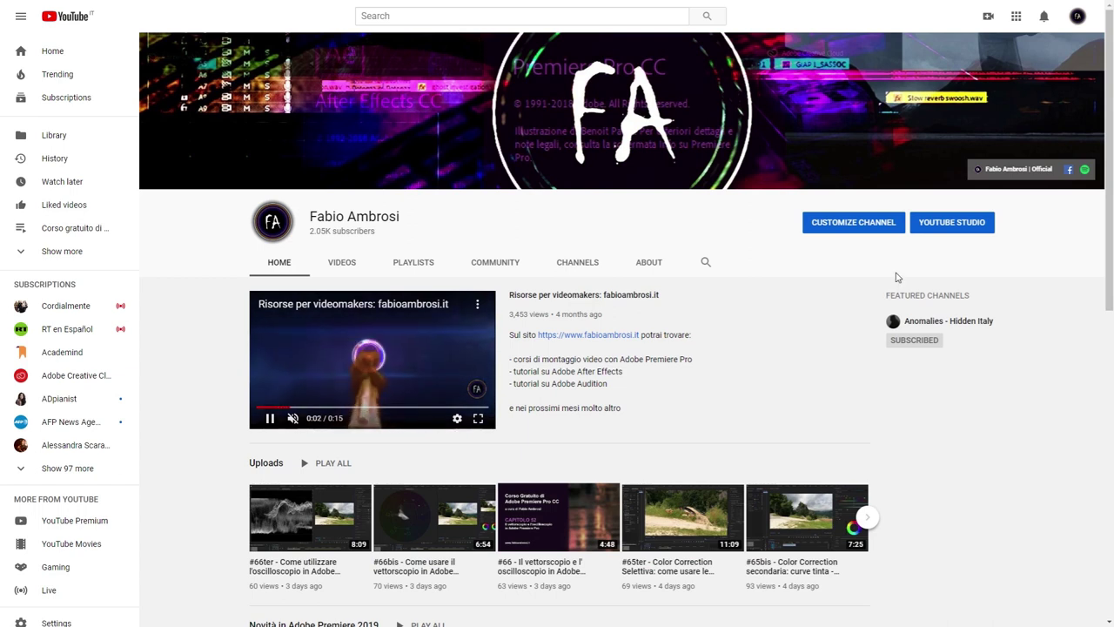
- Scroll the YouTube channel home page, then open the VIDEOS tab's upload grid
scroll(897, 277, down, 3)
scroll(898, 277, down, 2)
scroll(850, 290, down, 4)
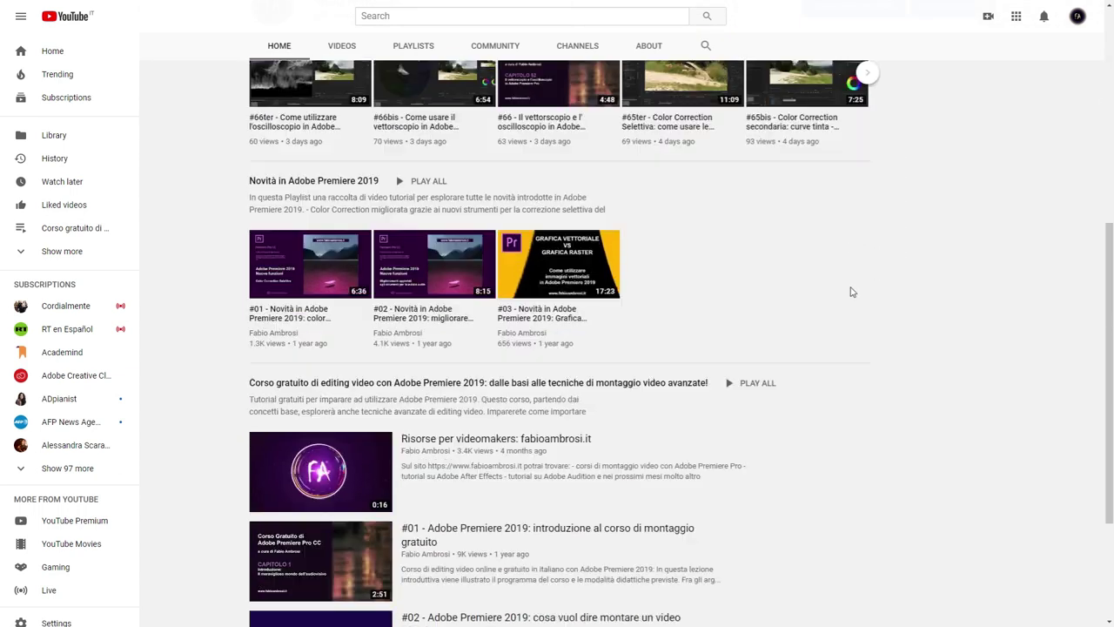
scroll(850, 291, up, 3)
scroll(850, 291, up, 3)
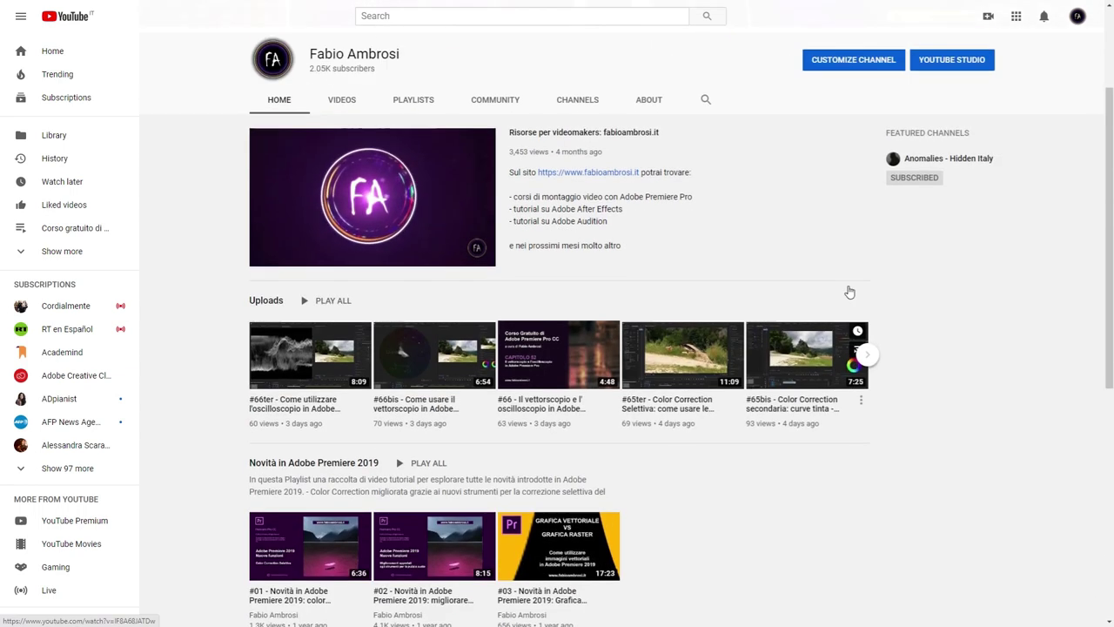
scroll(845, 290, up, 2)
click(341, 261)
- Scroll the uploads grid, then highlight part of the Facebook page's name
scroll(582, 267, down, 2)
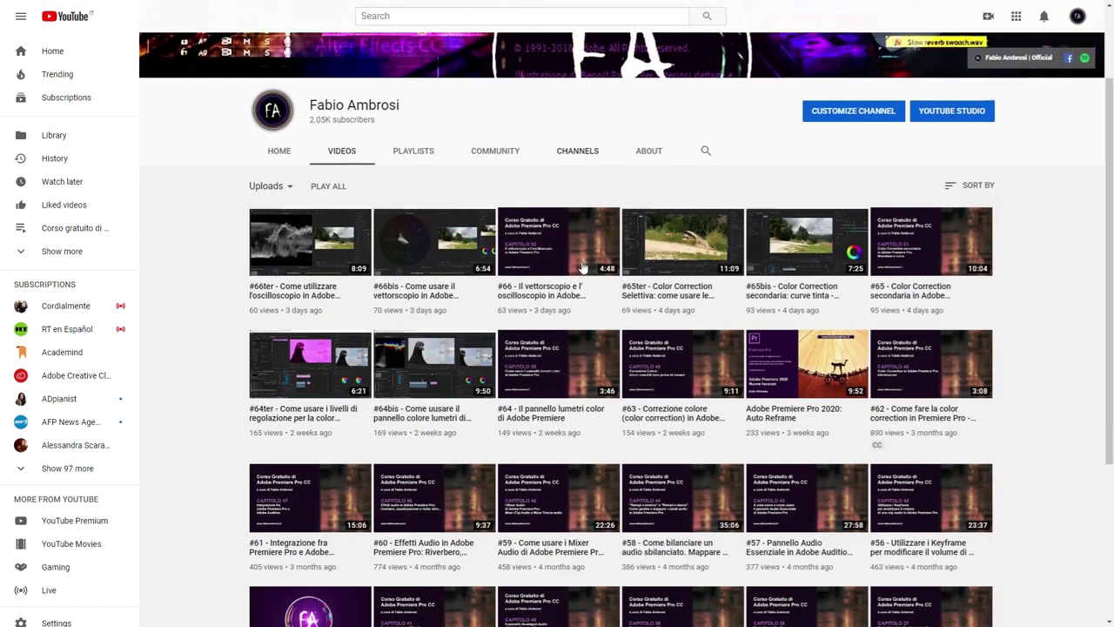
scroll(582, 267, down, 2)
scroll(582, 265, up, 3)
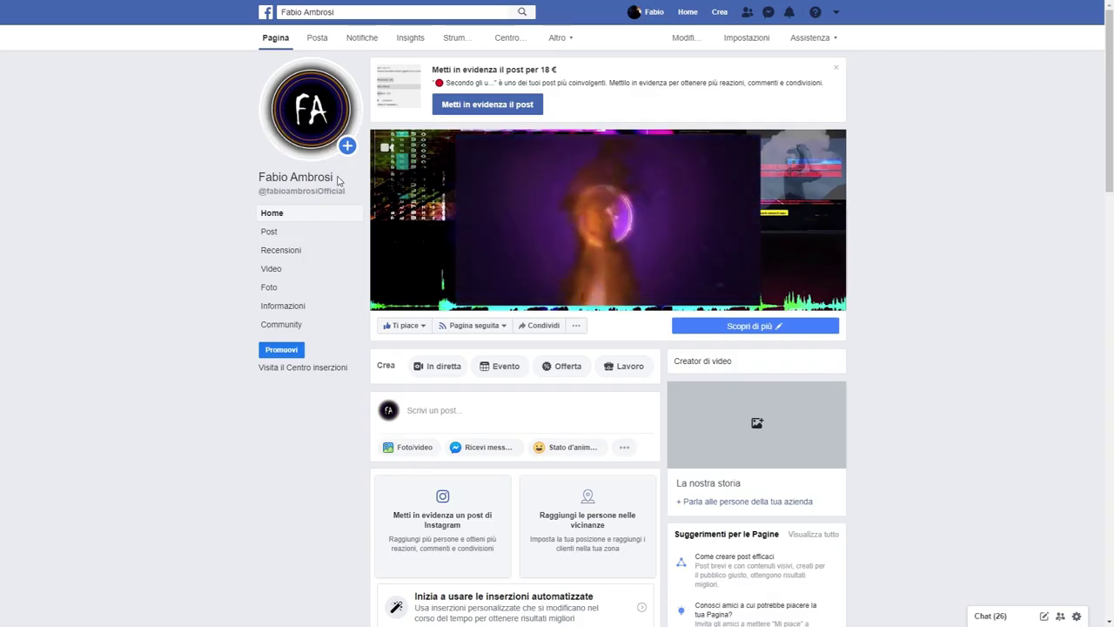
drag(338, 180, 294, 178)
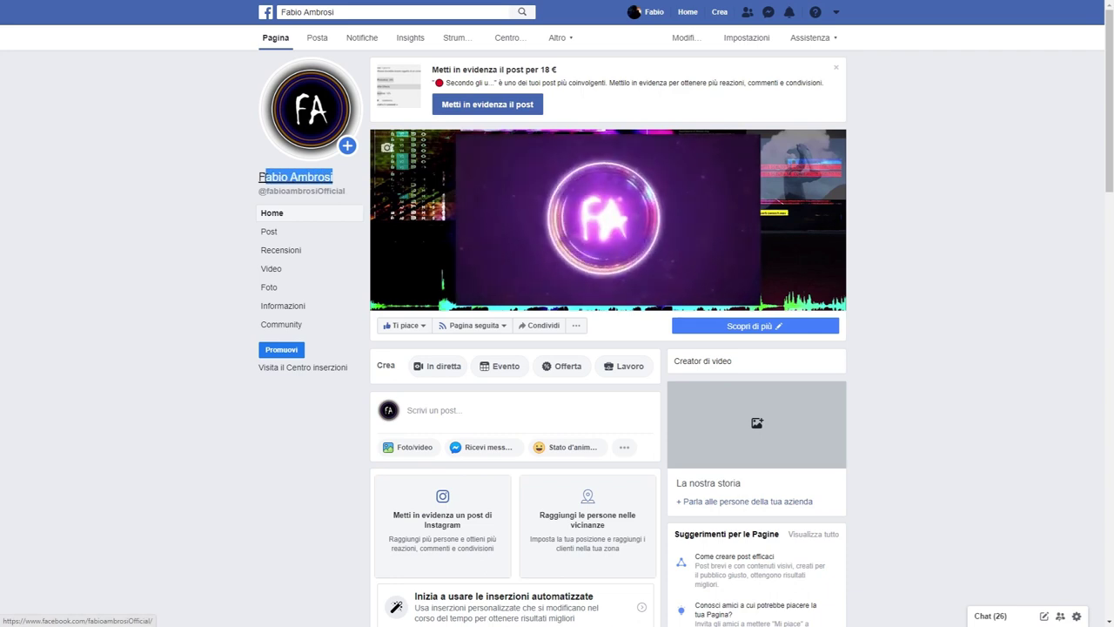